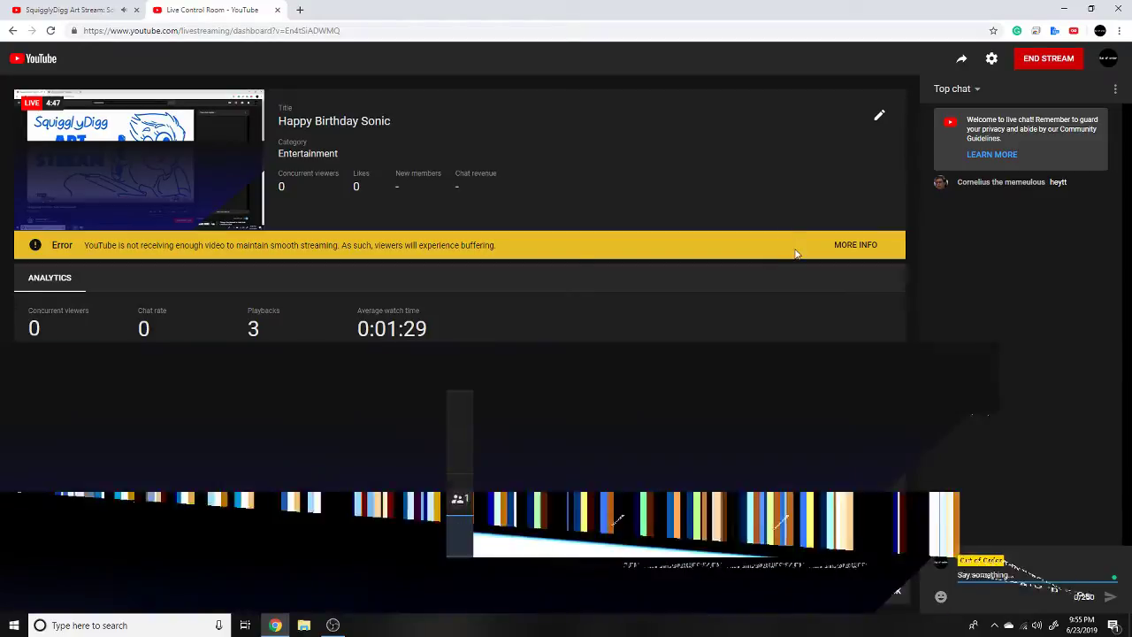
Step: Clear the browser and OBS windows out of the way and launch Paint Tool SAI from the desktop
click(1064, 9)
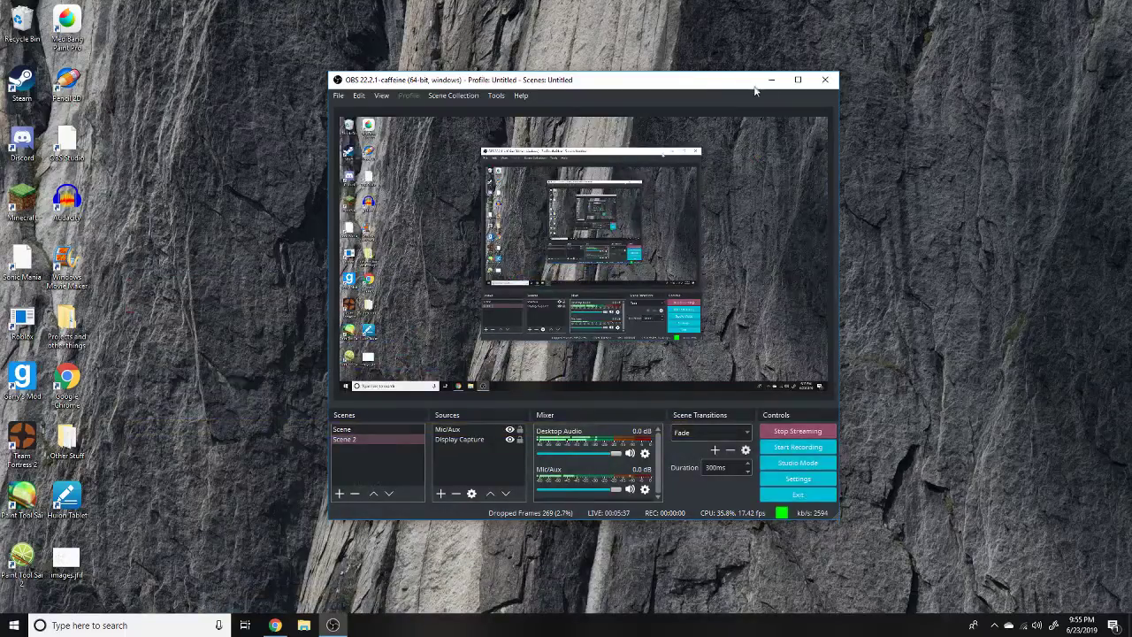
click(766, 80)
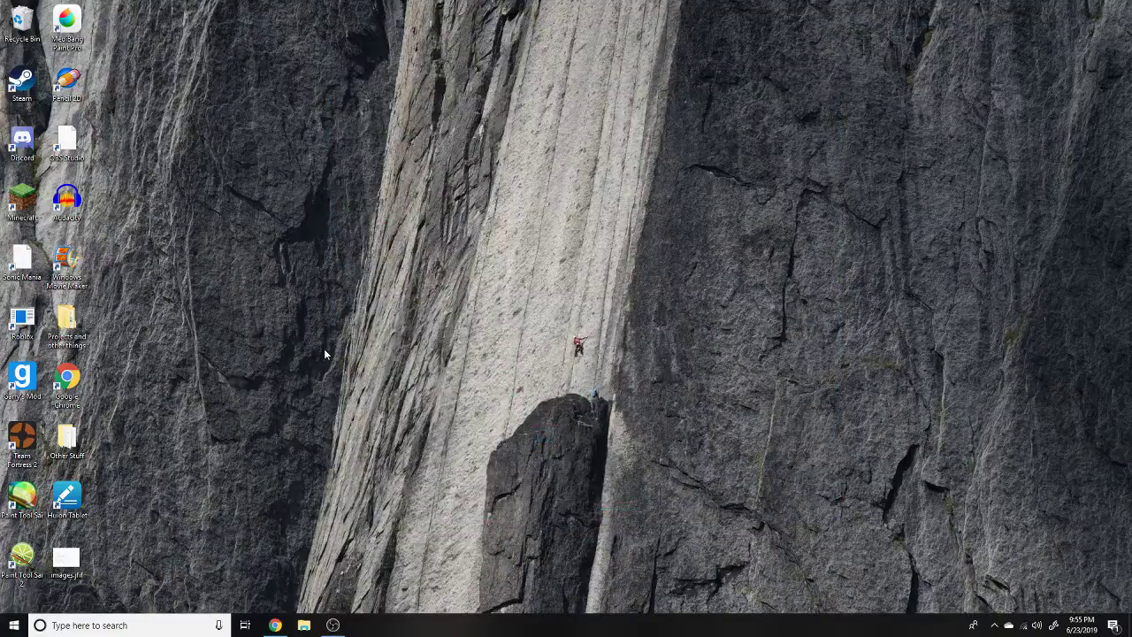
double_click(37, 497)
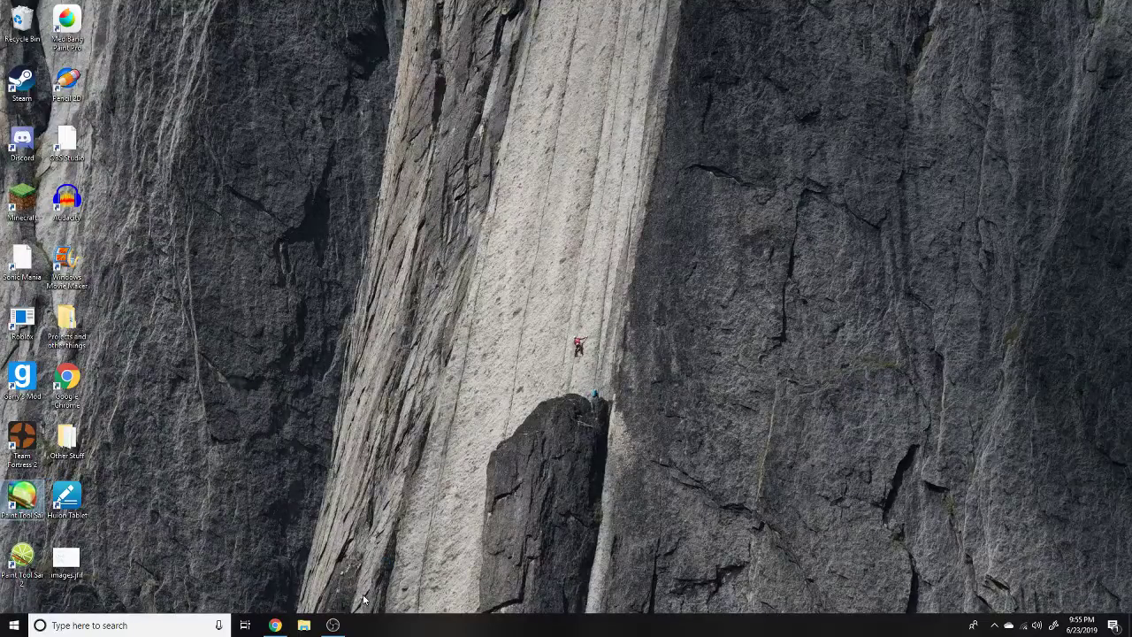
click(274, 626)
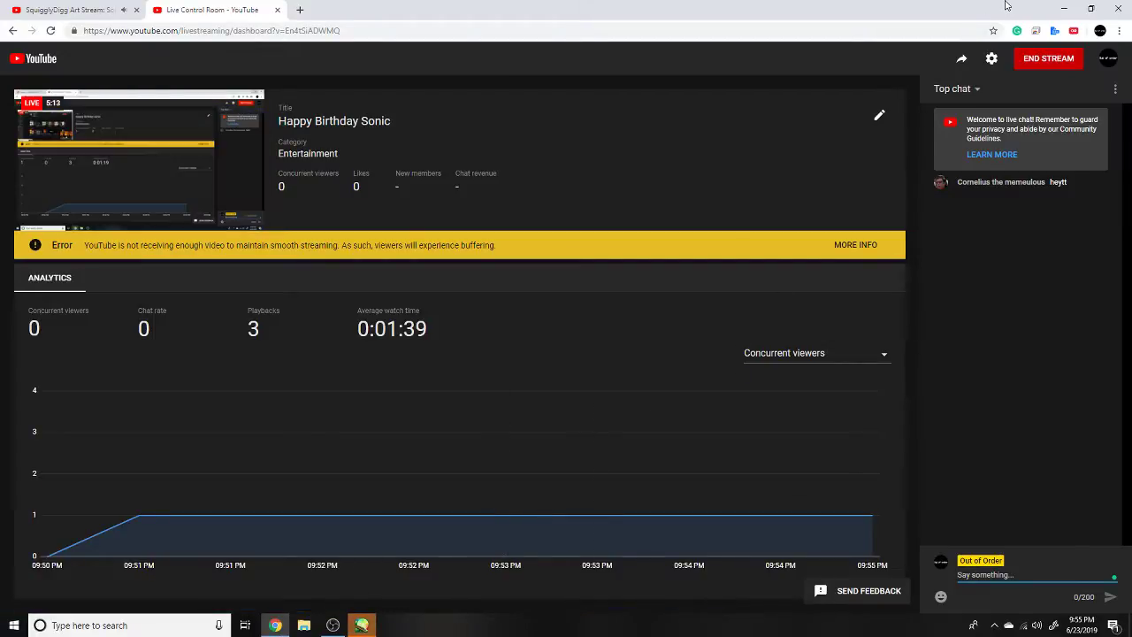
click(1068, 11)
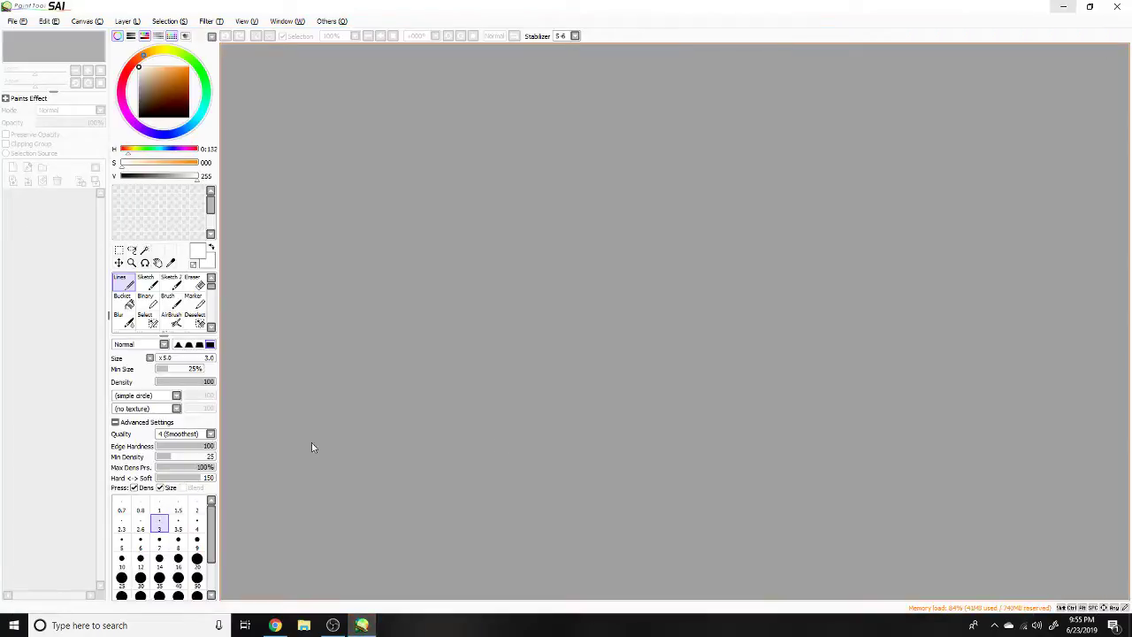
Step: Create a new 1920 x 1080 pixel canvas at a resolution of 300 pixel/inch
click(19, 23)
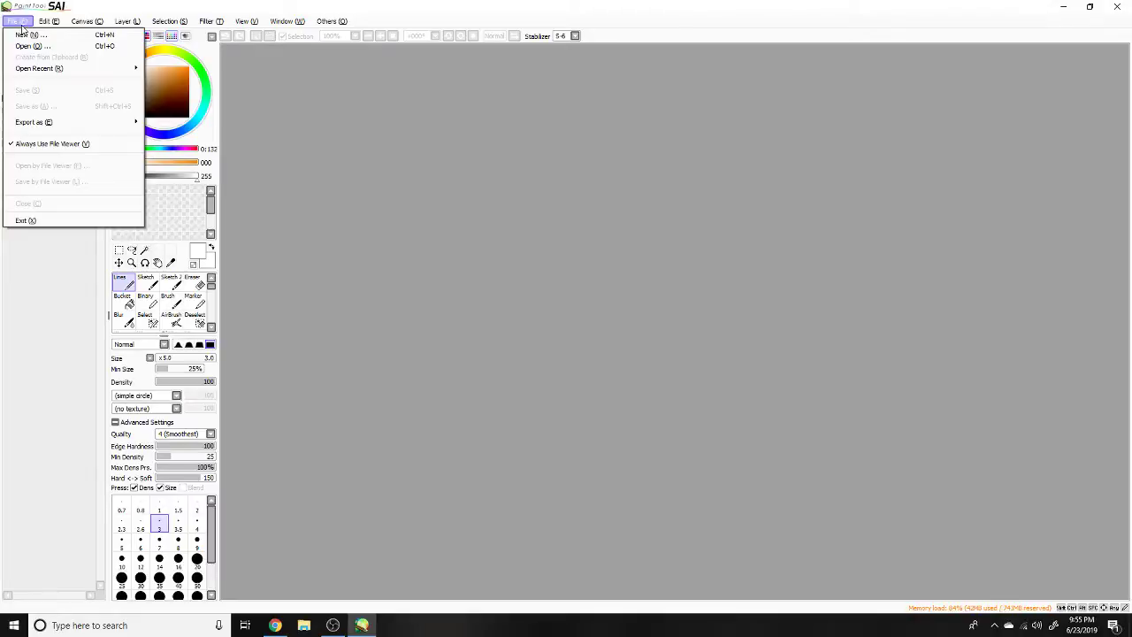
click(35, 40)
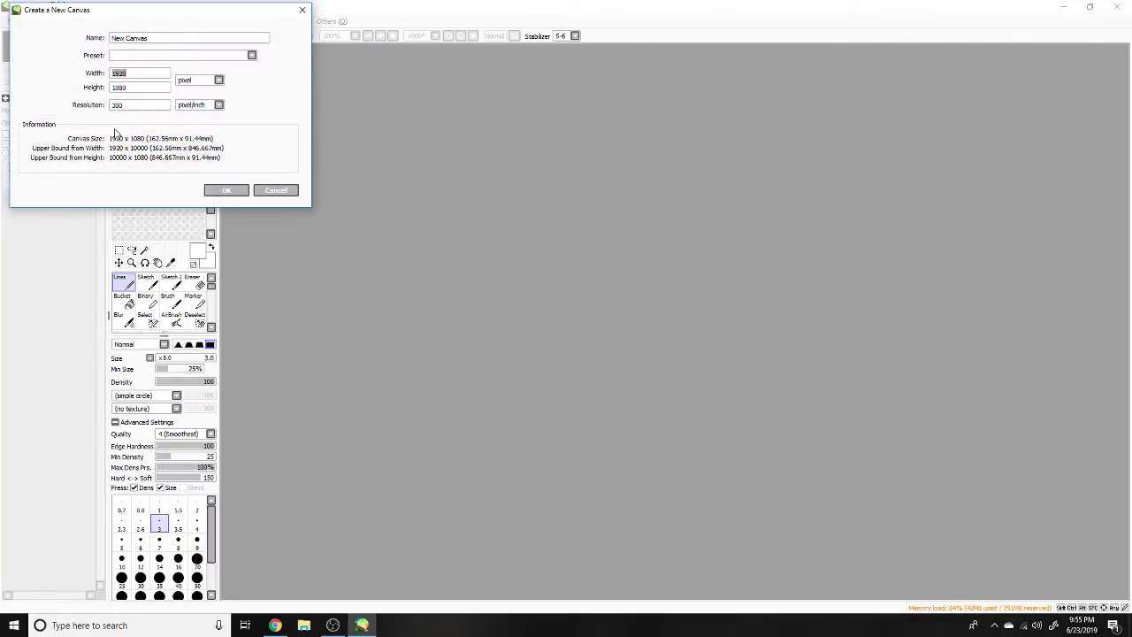
click(224, 190)
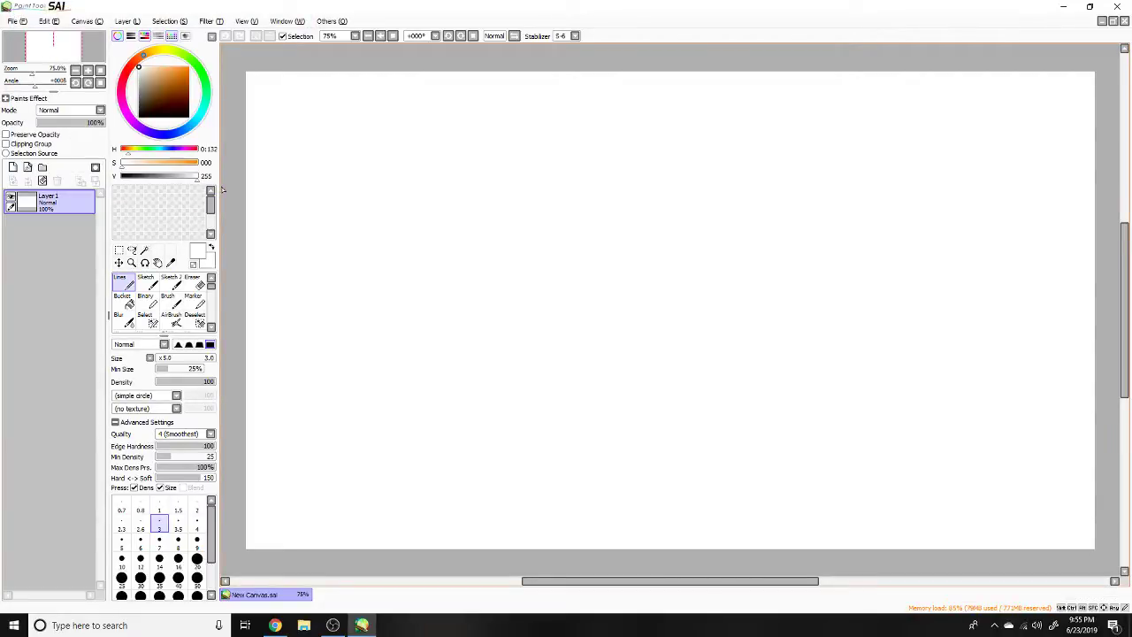
Step: Set the drawing colour to black, choose the Sketch brush and undo a test stroke on the canvas
click(138, 116)
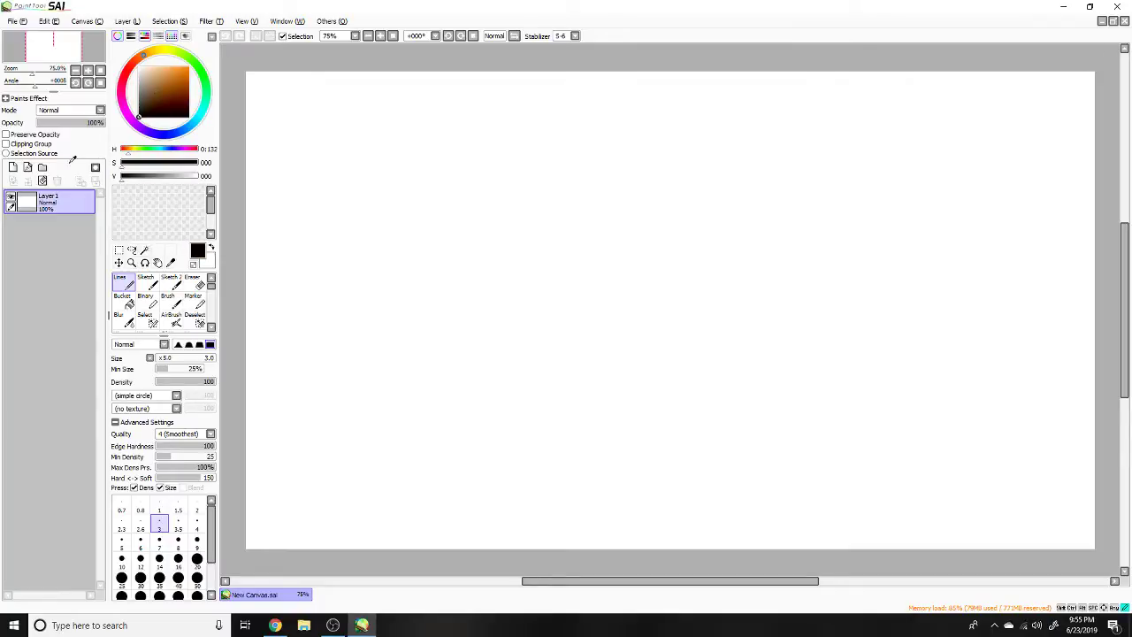
click(147, 285)
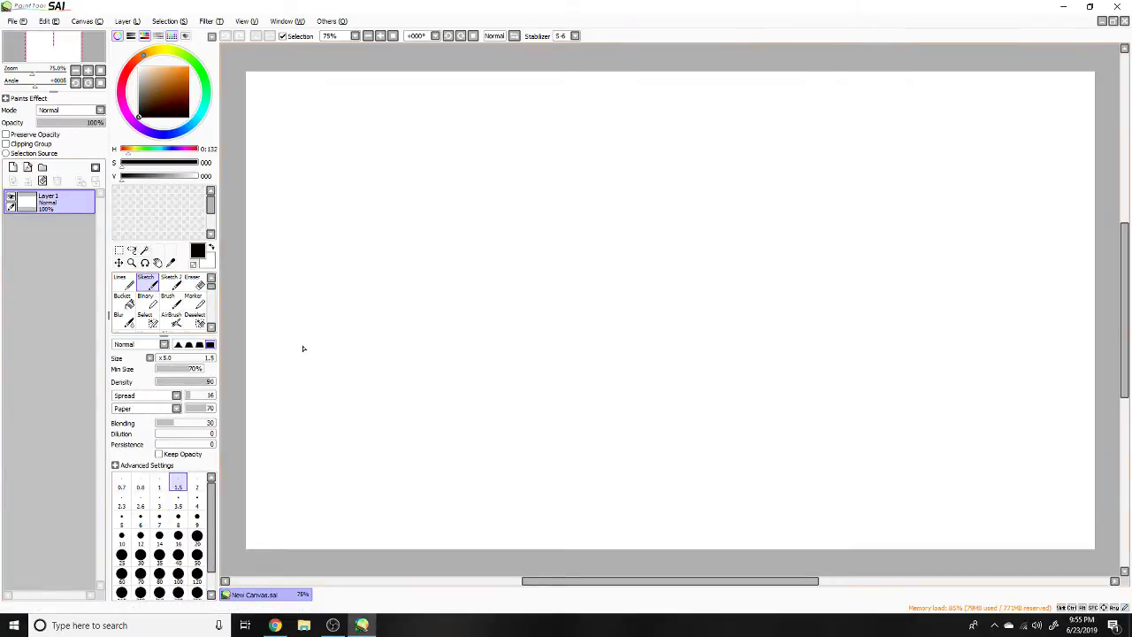
drag(383, 318, 488, 405)
key(ctrl+z)
Step: Switch to Chrome, search for "sonic tom fry" in a new tab and open the Sonic News Network article on Tom Fry
click(275, 625)
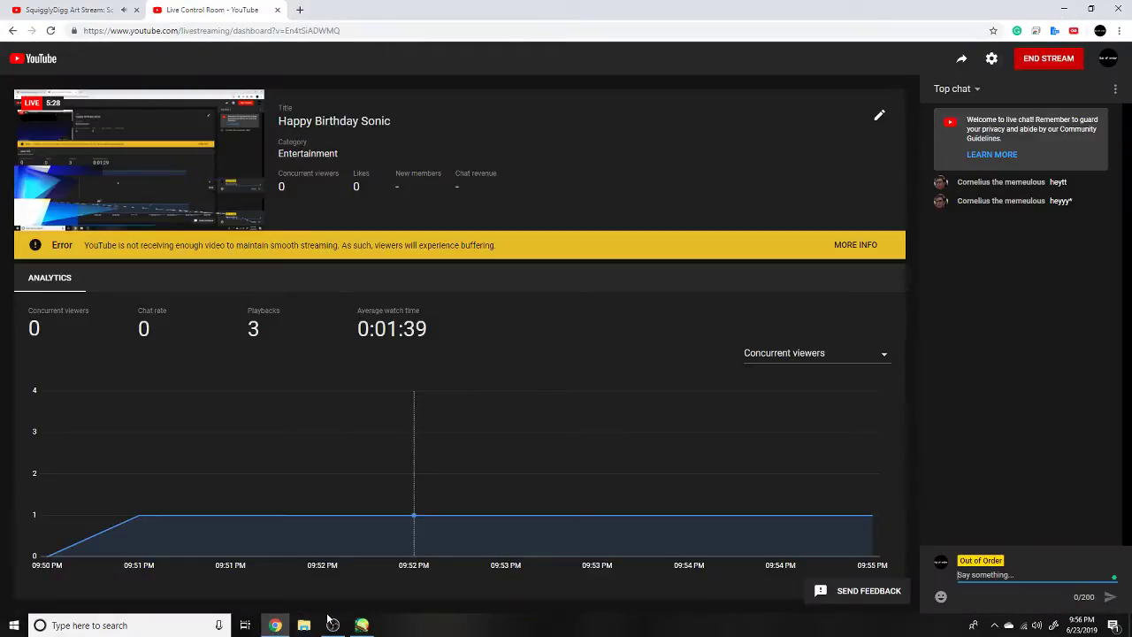
key(ctrl+t)
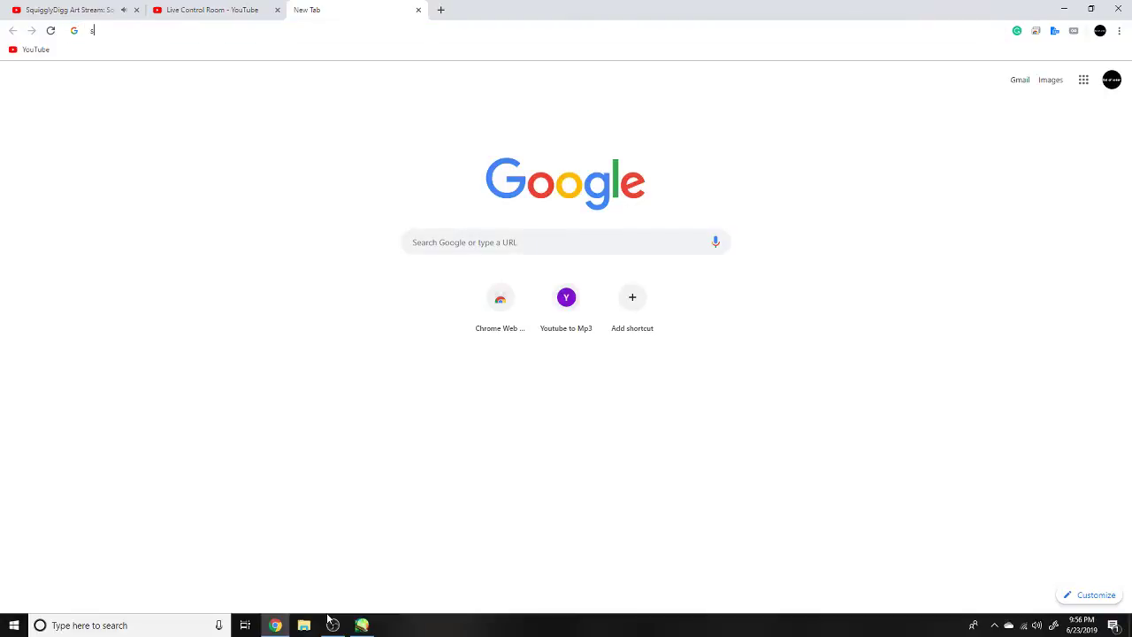
text(sonic)
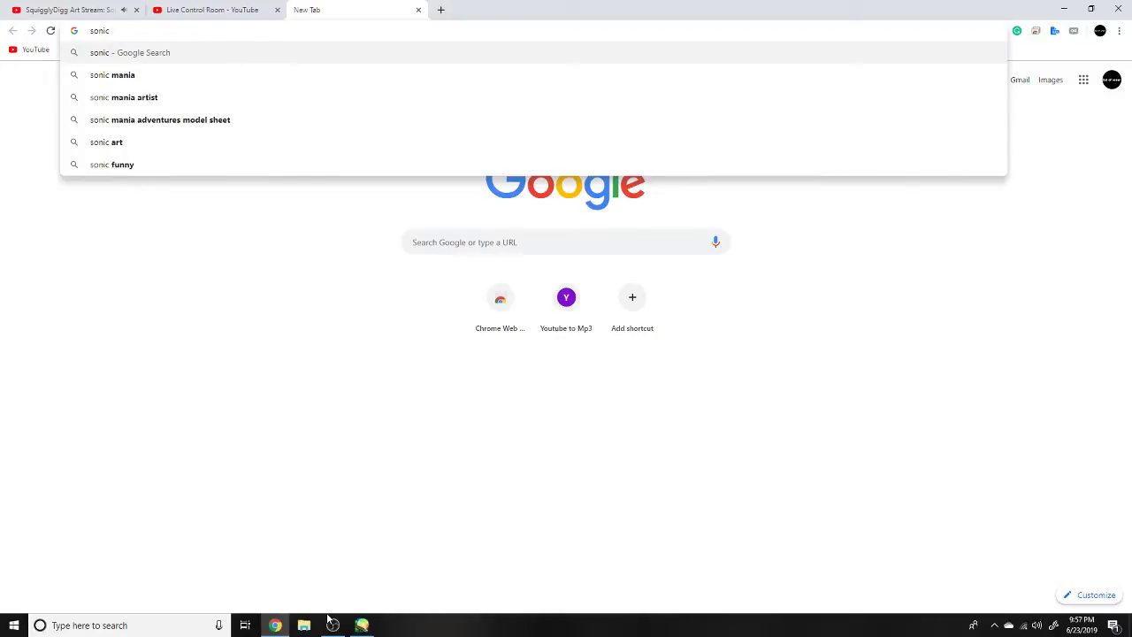
text( tom fry)
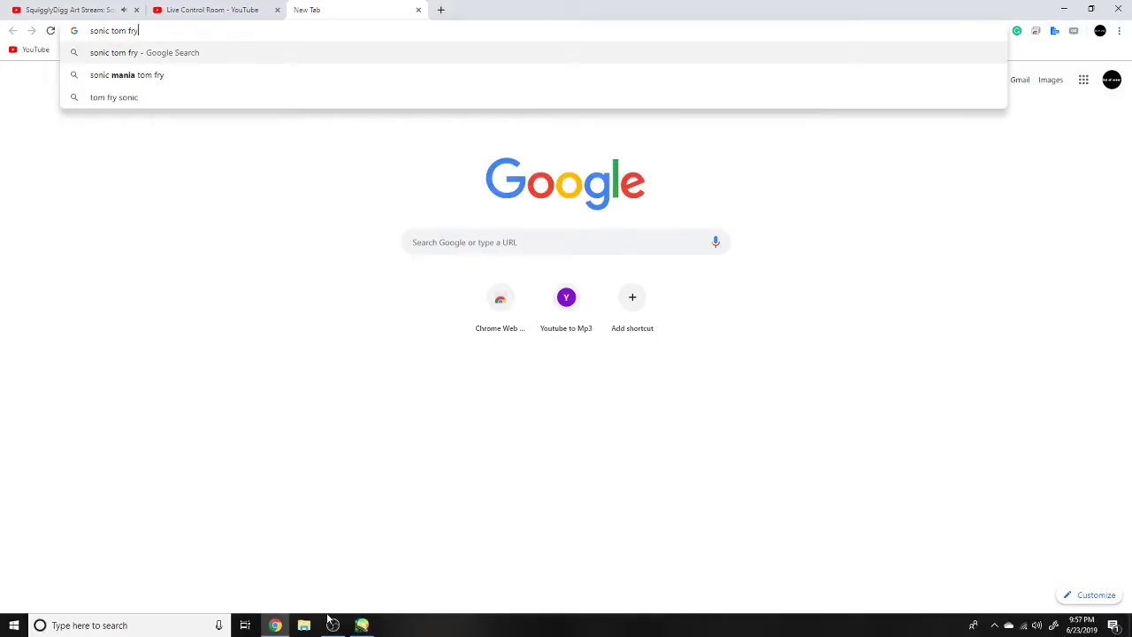
key(Return)
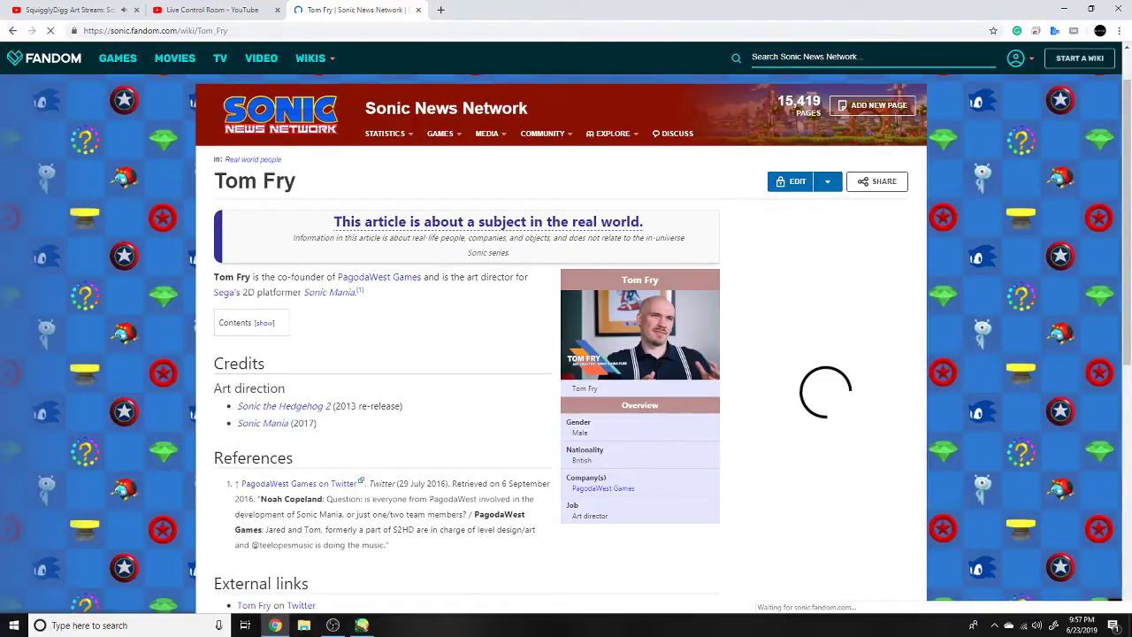
Step: Leave the article, open the Sonic Retro file page "Sonic Mania Sonic art.png" and copy its image
scroll(565, 353, down, 5)
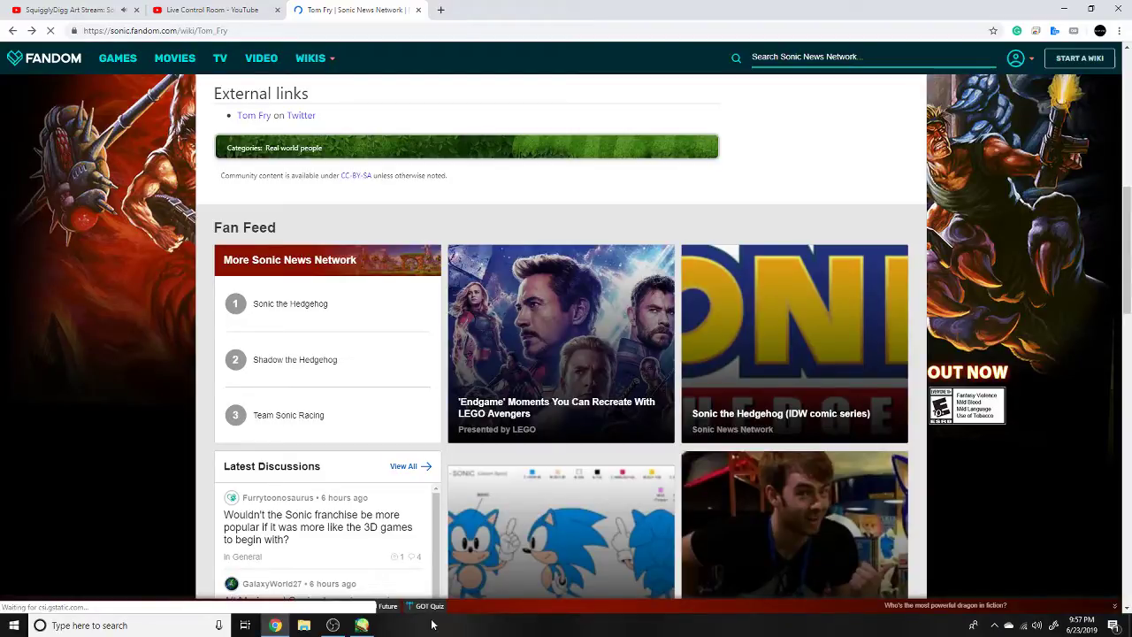
key(alt+Left)
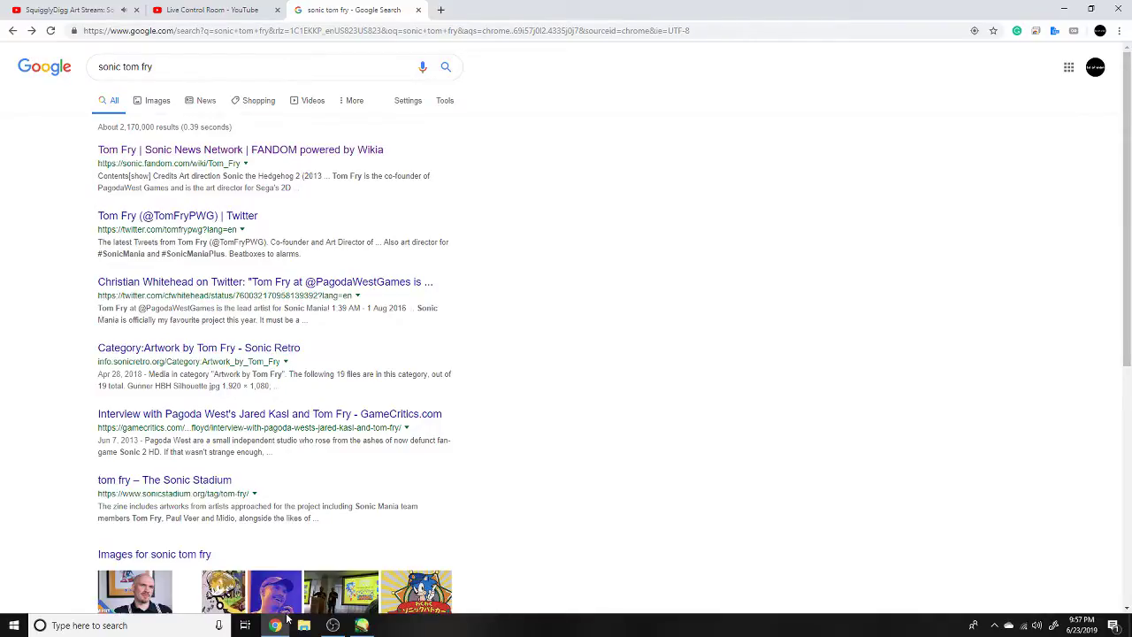
key(alt+Right)
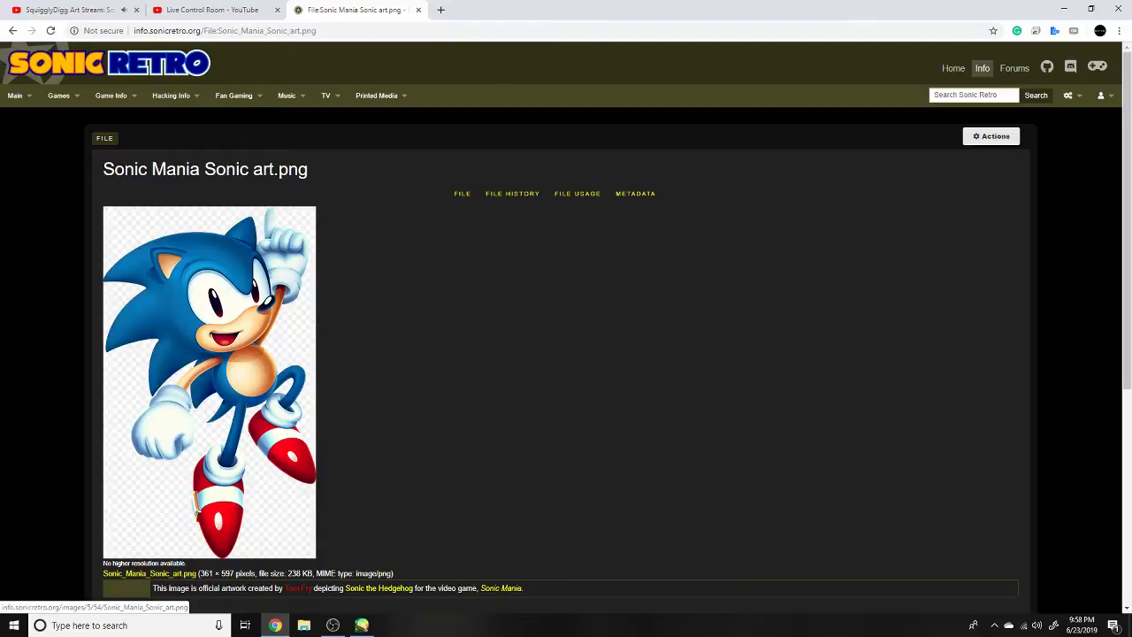
right_click(379, 616)
click(328, 554)
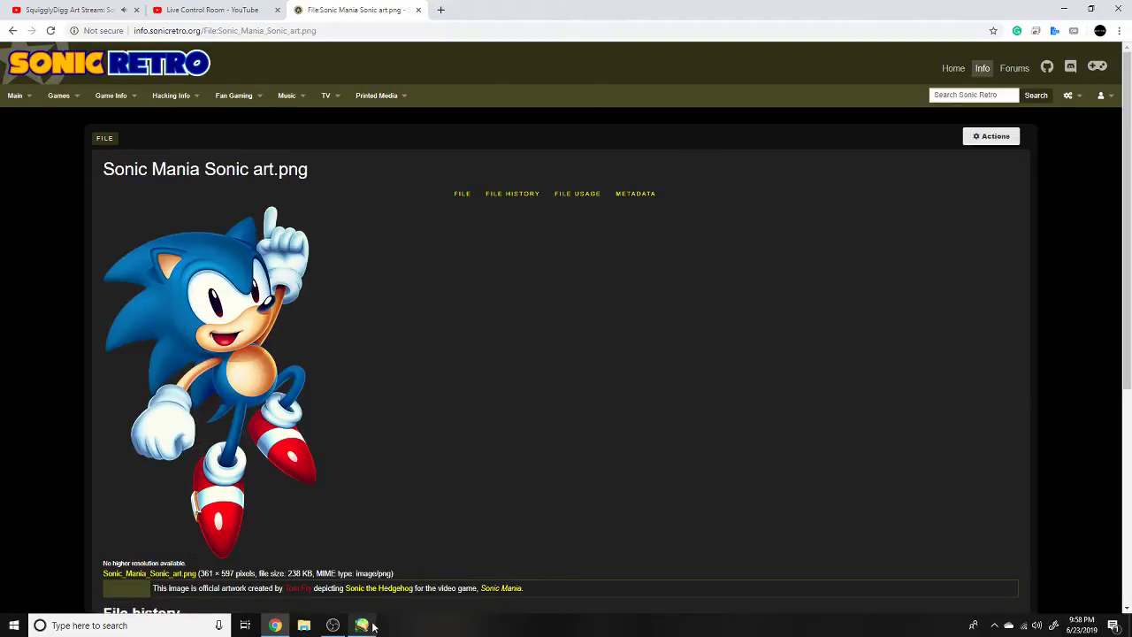
Step: Switch to Paint Tool SAI and paste the copied Sonic artwork onto the canvas
click(362, 625)
click(50, 21)
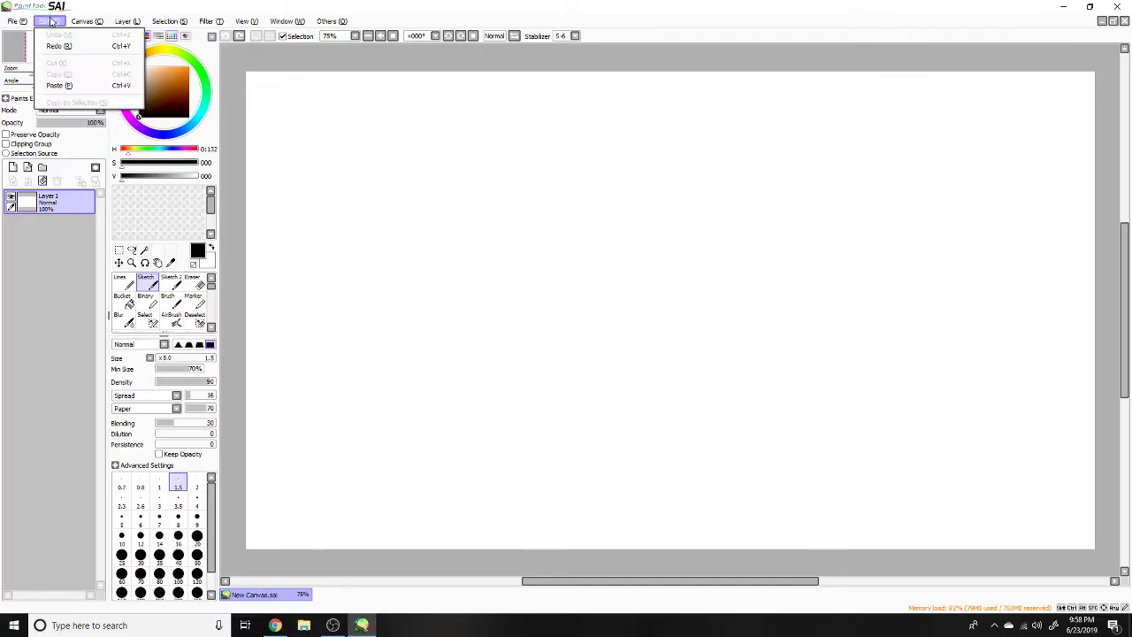
click(71, 84)
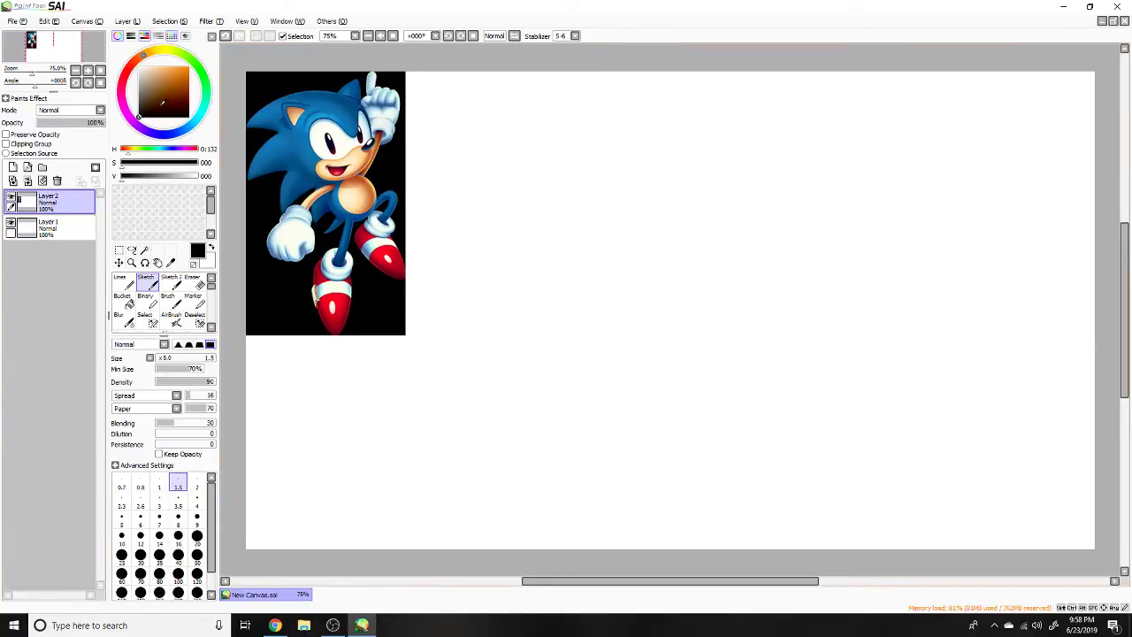
Step: Create a layer folder and move Layer 1 into it, placing the folder below the pasted Sonic image's layer
mouse_move(66, 205)
mouse_down()
mouse_move(67, 236)
mouse_move(80, 199)
mouse_up()
click(66, 202)
ctrl+click(71, 225)
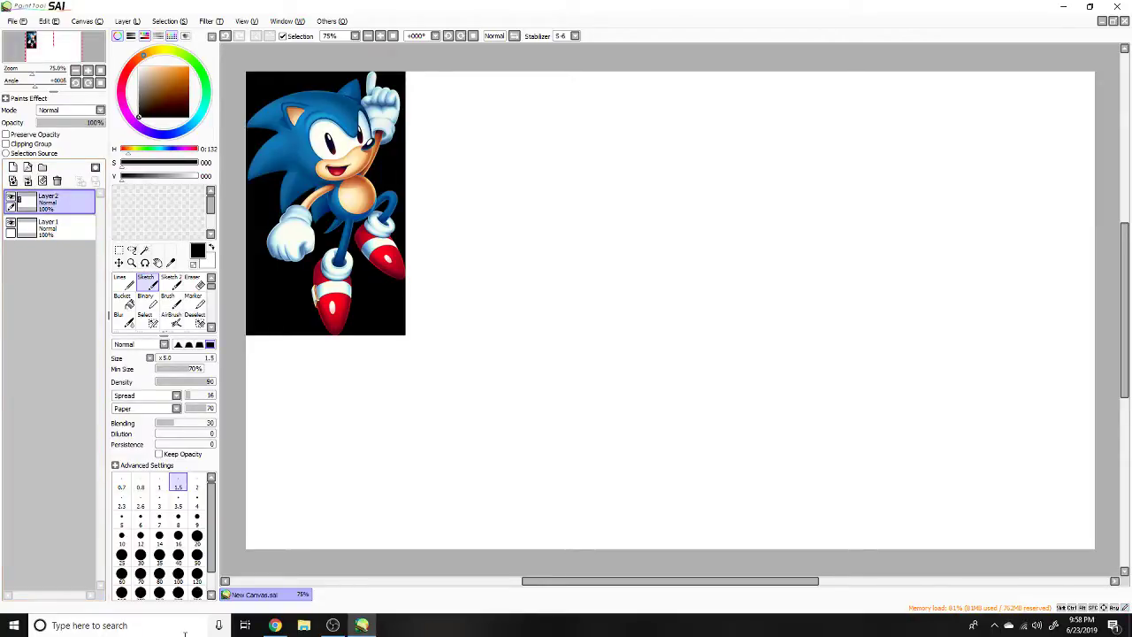
click(41, 166)
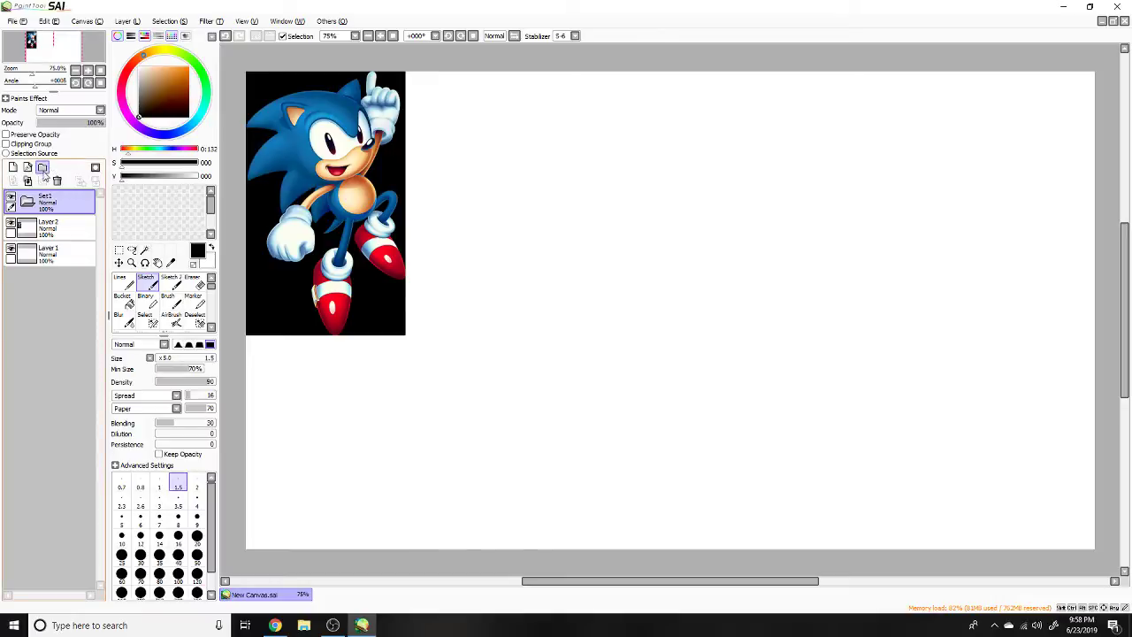
ctrl+click(71, 231)
mouse_move(71, 232)
mouse_down()
mouse_move(69, 203)
mouse_move(53, 231)
mouse_up()
click(34, 245)
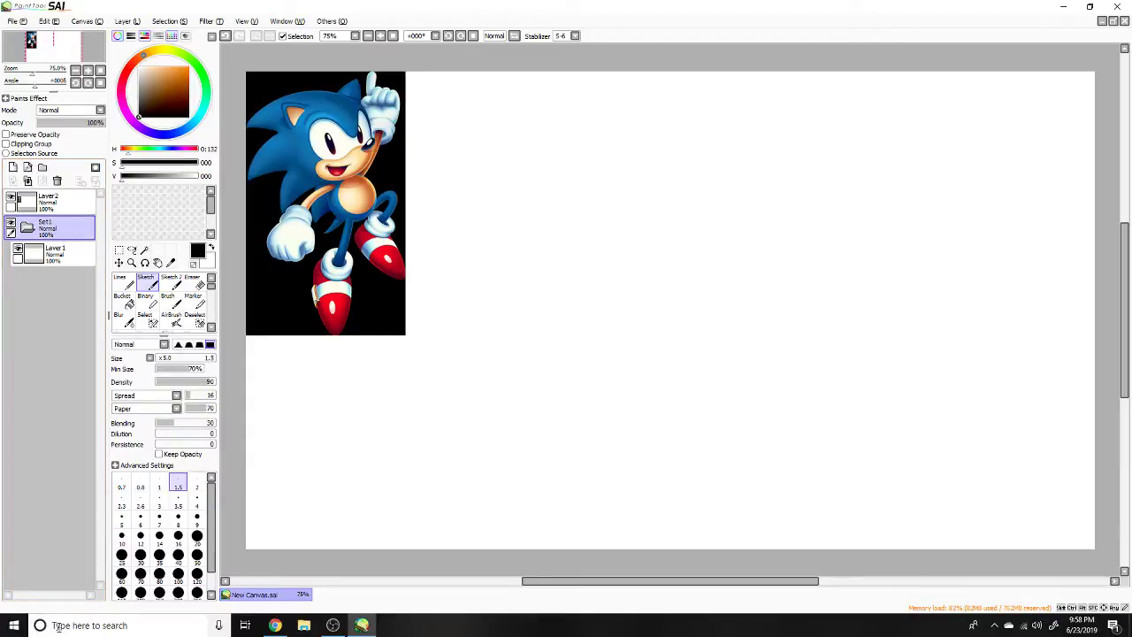
Step: Switch to Chrome, look over the Artwork by Tom Fry gallery on Sonic Retro and go back to the search results
click(275, 625)
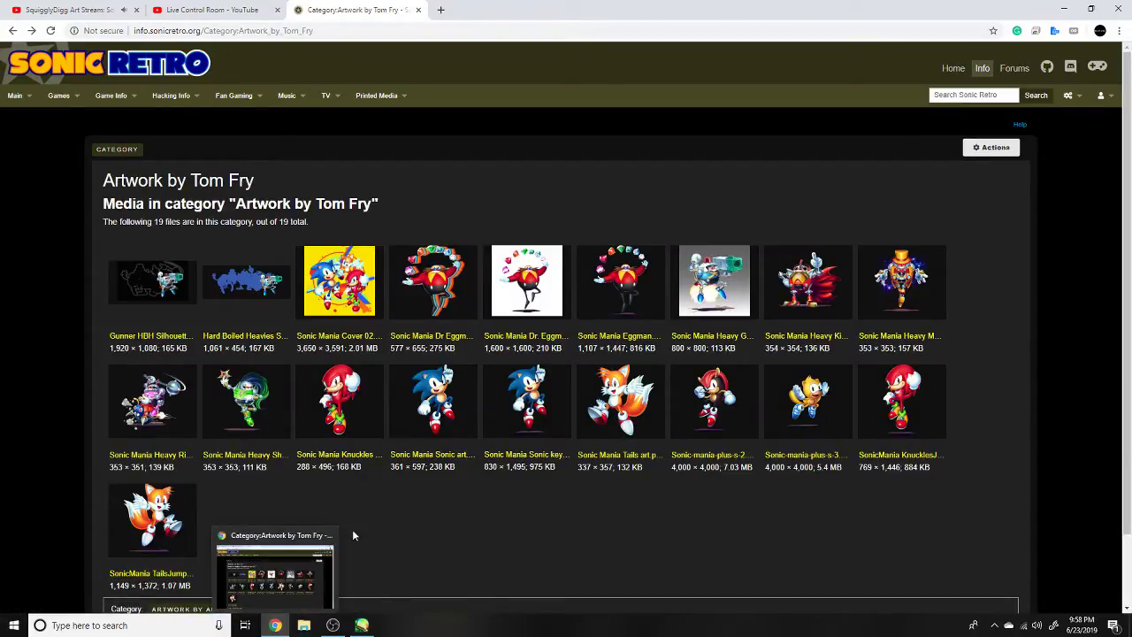
scroll(353, 530, down, 2)
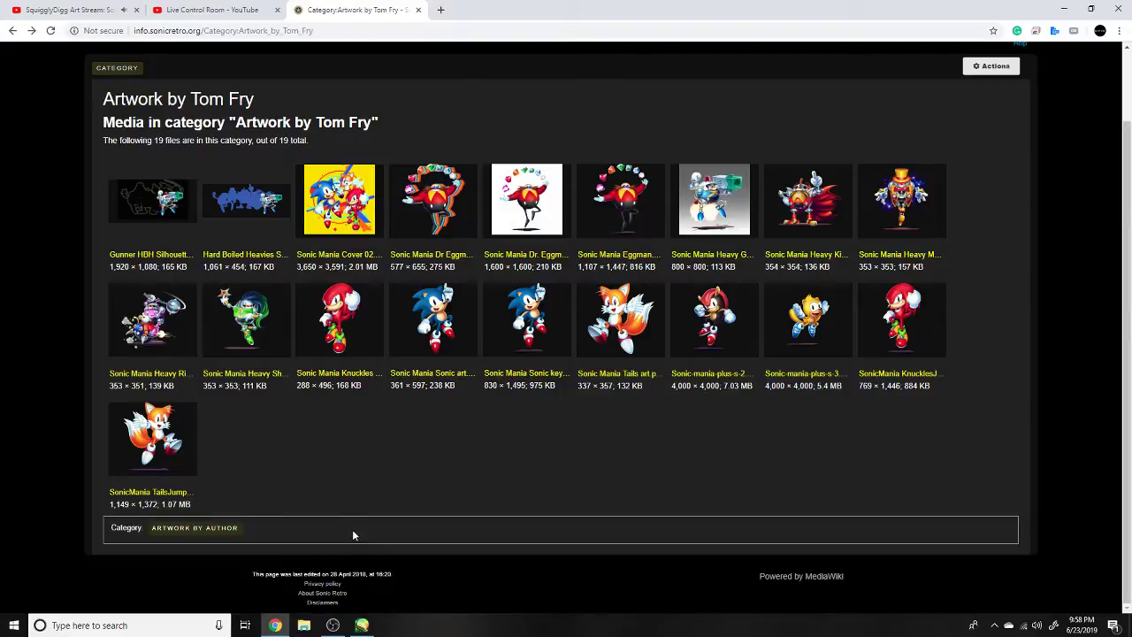
key(F5)
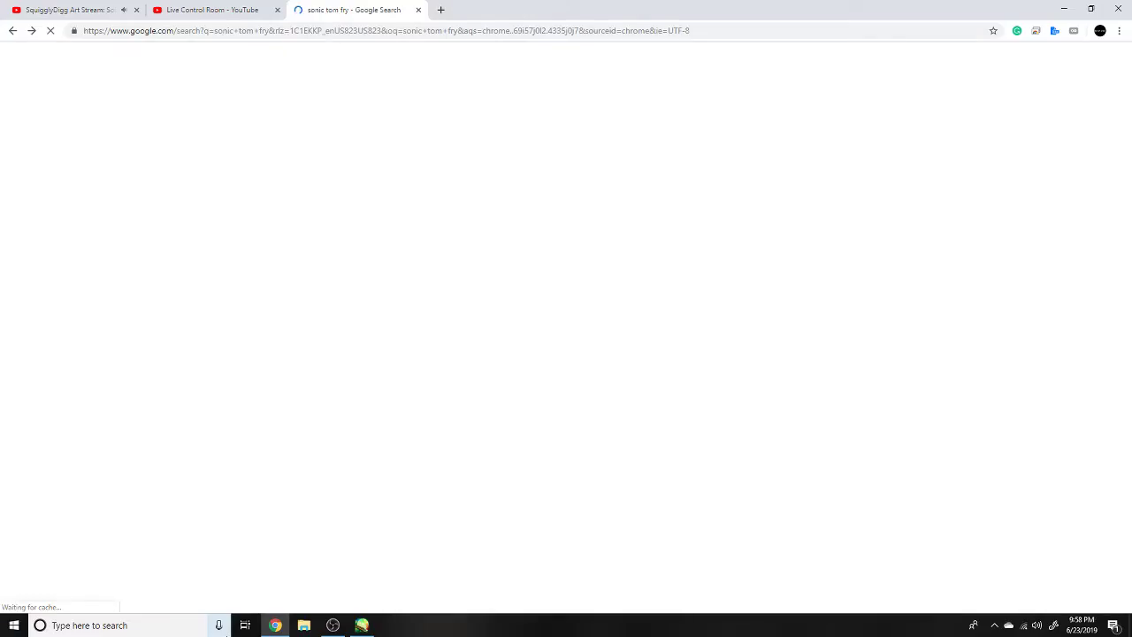
key(alt+Tab)
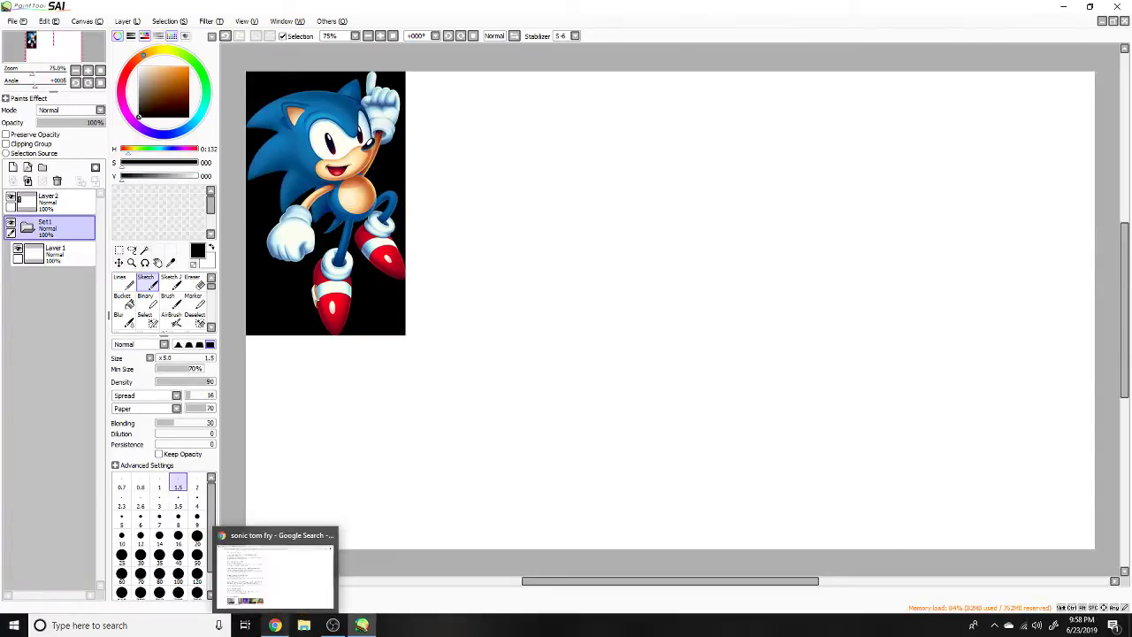
Step: Look through the Google results for "sonic tom fry" and open the artist's Twitter page
click(277, 625)
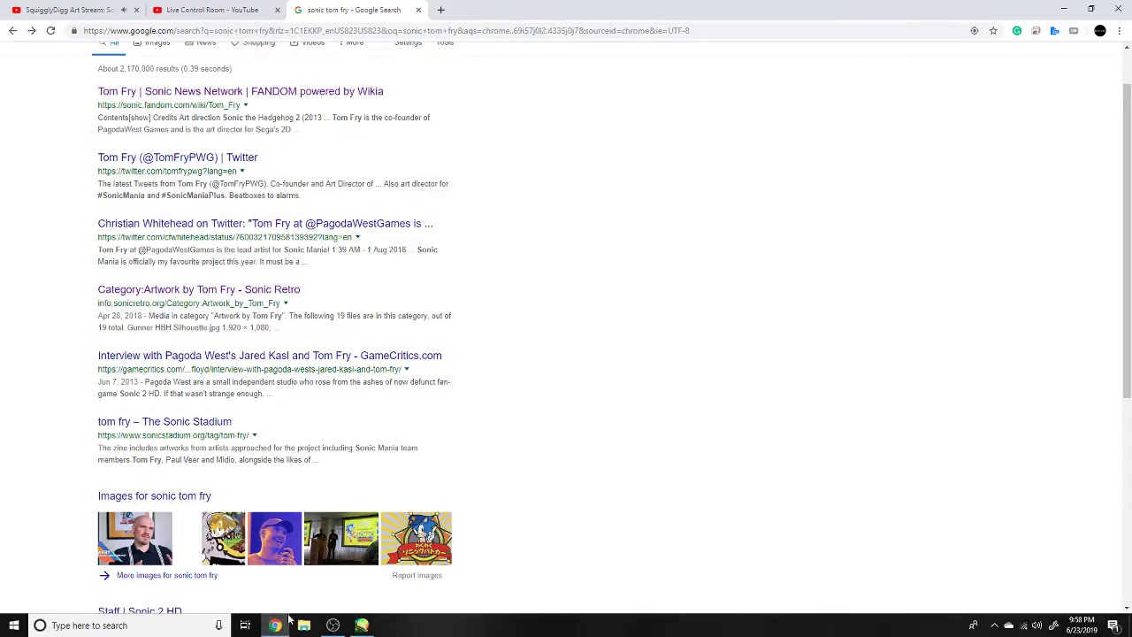
scroll(287, 610, down, 2)
scroll(288, 610, down, 3)
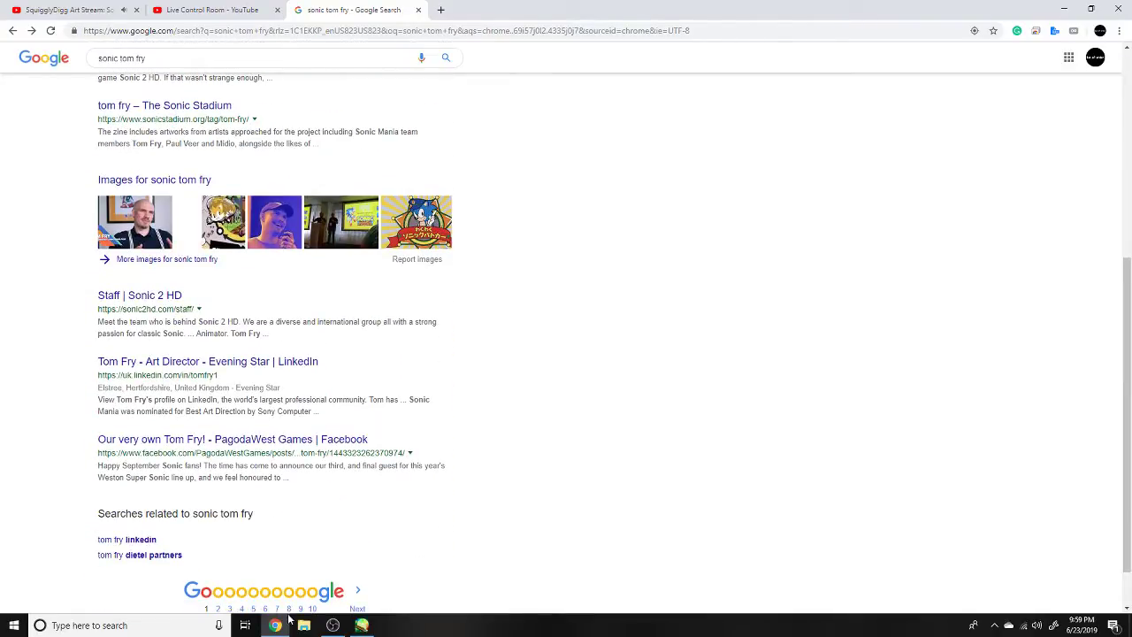
scroll(288, 619, up, 3)
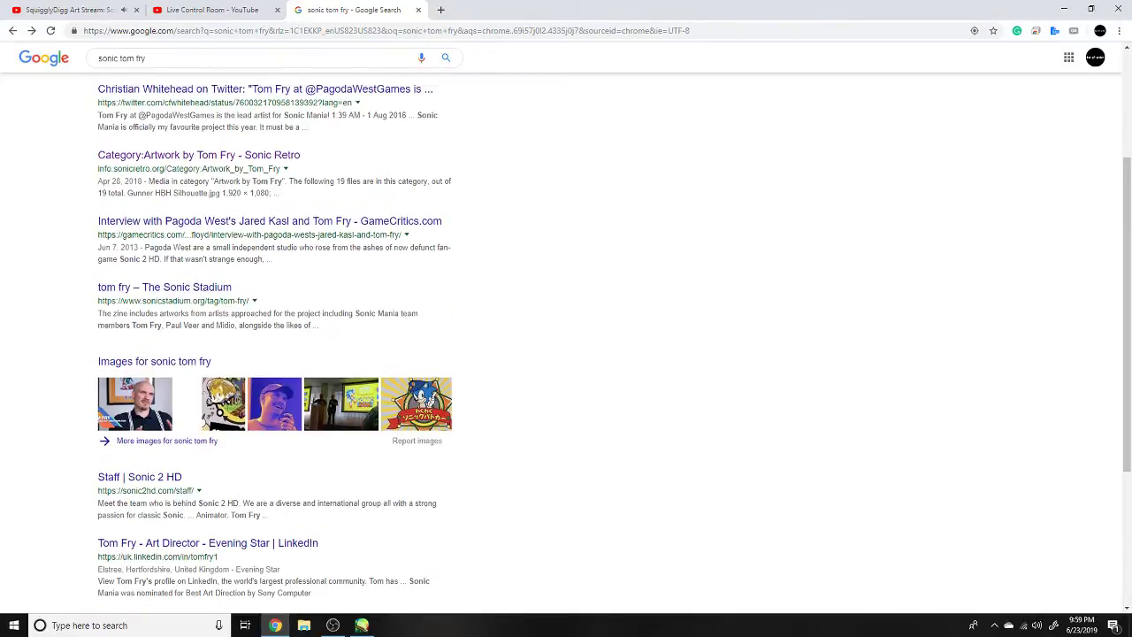
scroll(288, 619, up, 2)
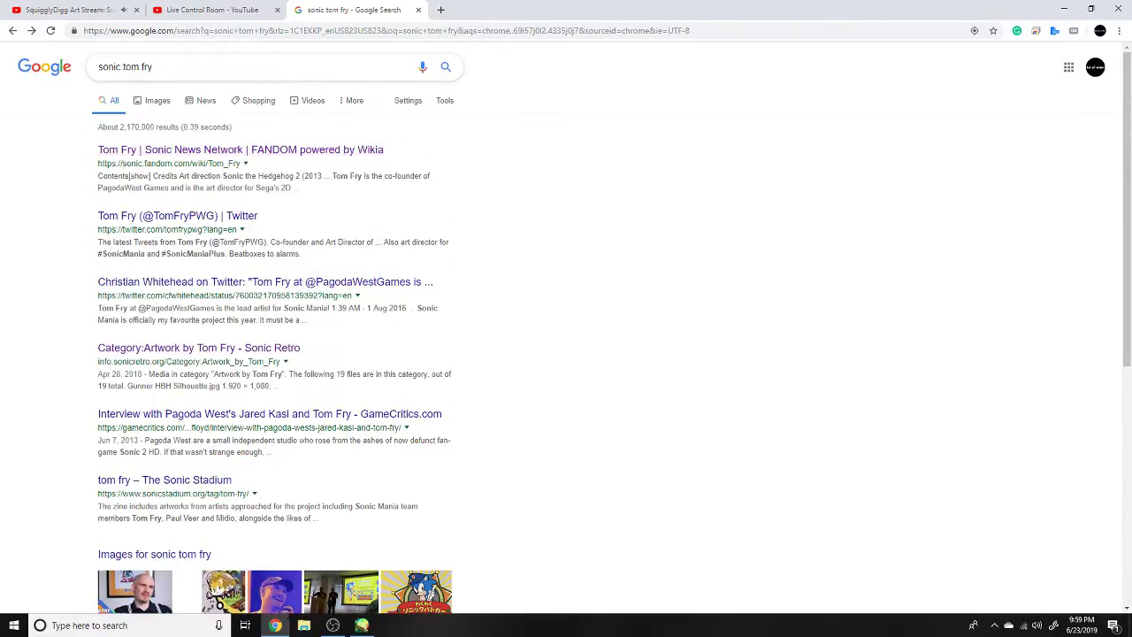
click(120, 67)
text(art by)
key(Return)
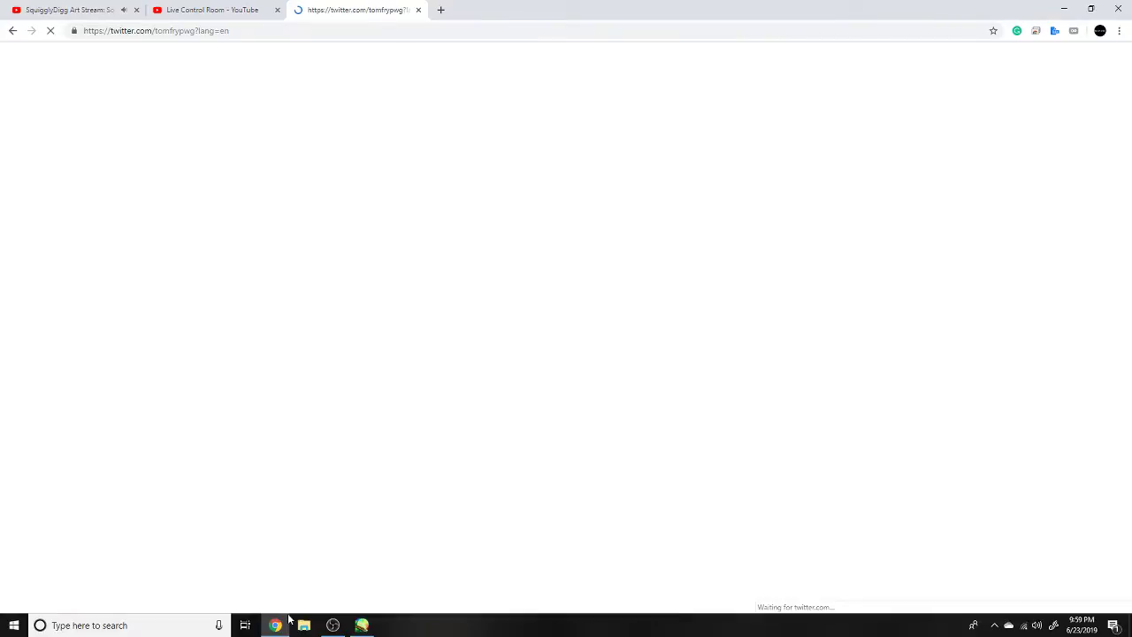
Step: Switch back to Paint Tool SAI and try to draw on the blank canvas area with the layer folder selected
click(362, 625)
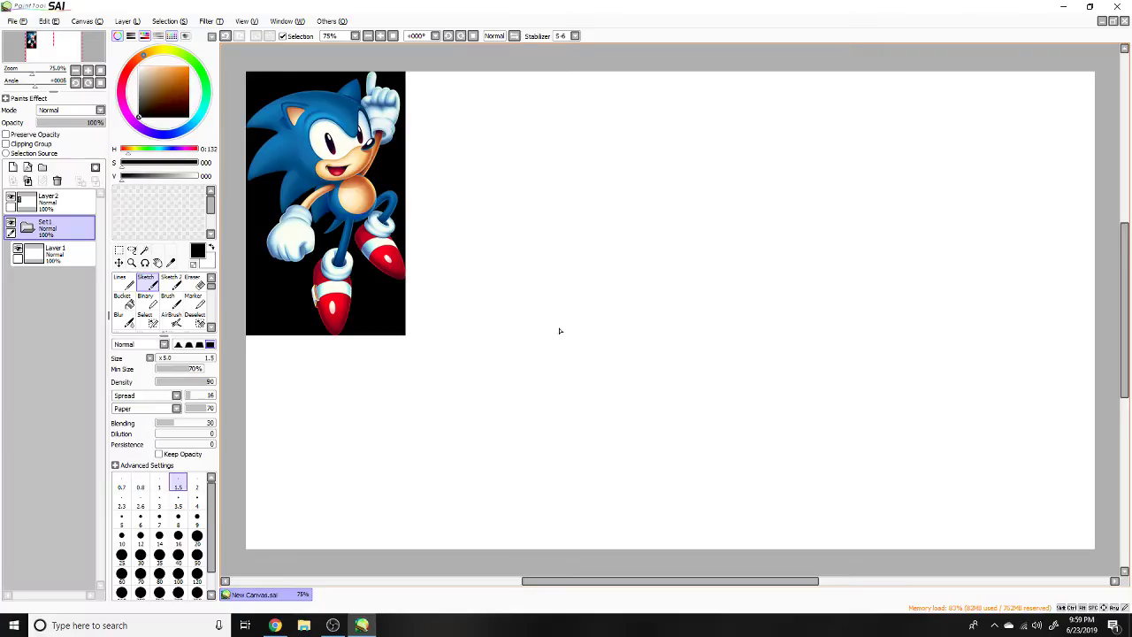
click(559, 299)
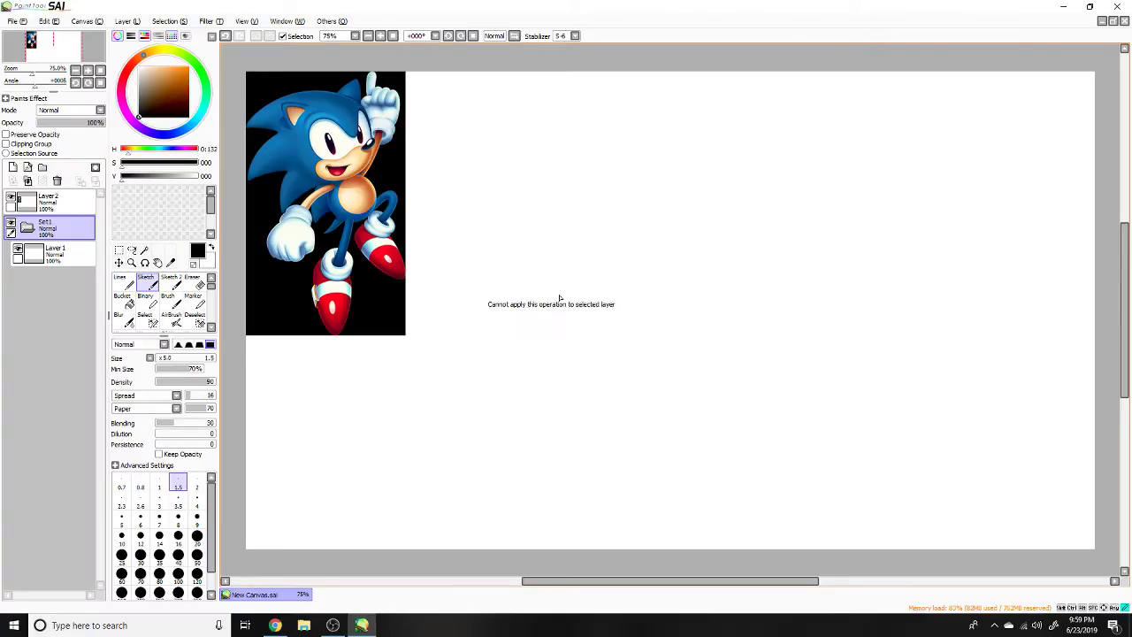
Step: Select Layer 1 inside the folder, try a short sketch stroke on the blank canvas and undo it
click(53, 252)
drag(551, 323, 583, 316)
key(ctrl+z)
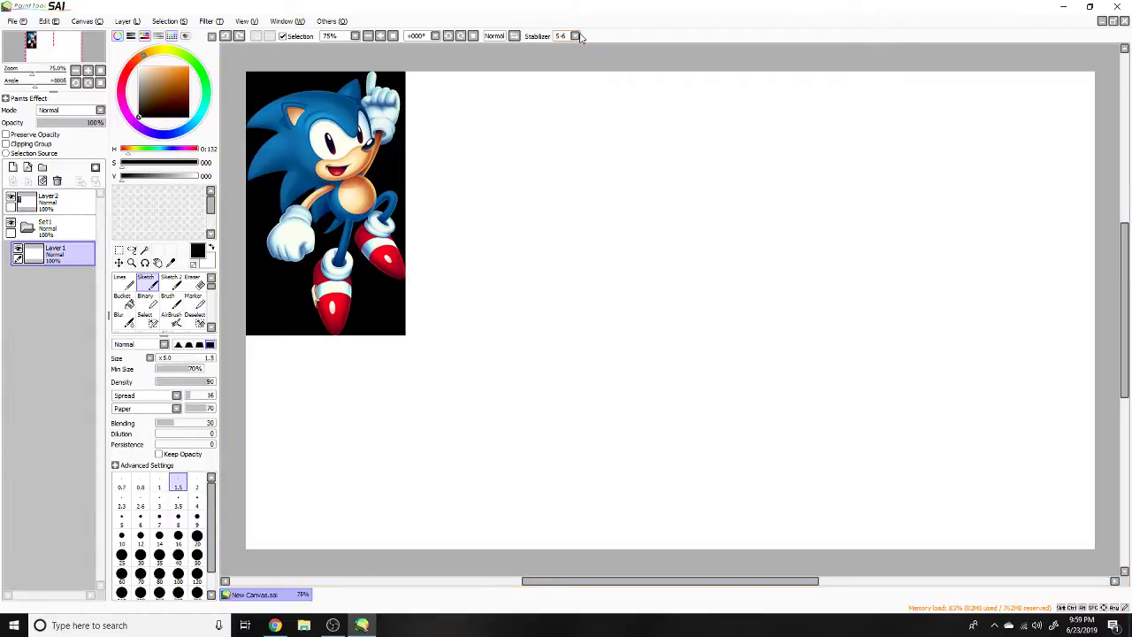
Step: Set the stabilizer to S-3 and try out a few short sketch strokes on Layer 1, undoing them
drag(527, 328, 553, 323)
mouse_move(555, 333)
mouse_down()
mouse_move(509, 337)
mouse_move(498, 351)
mouse_up()
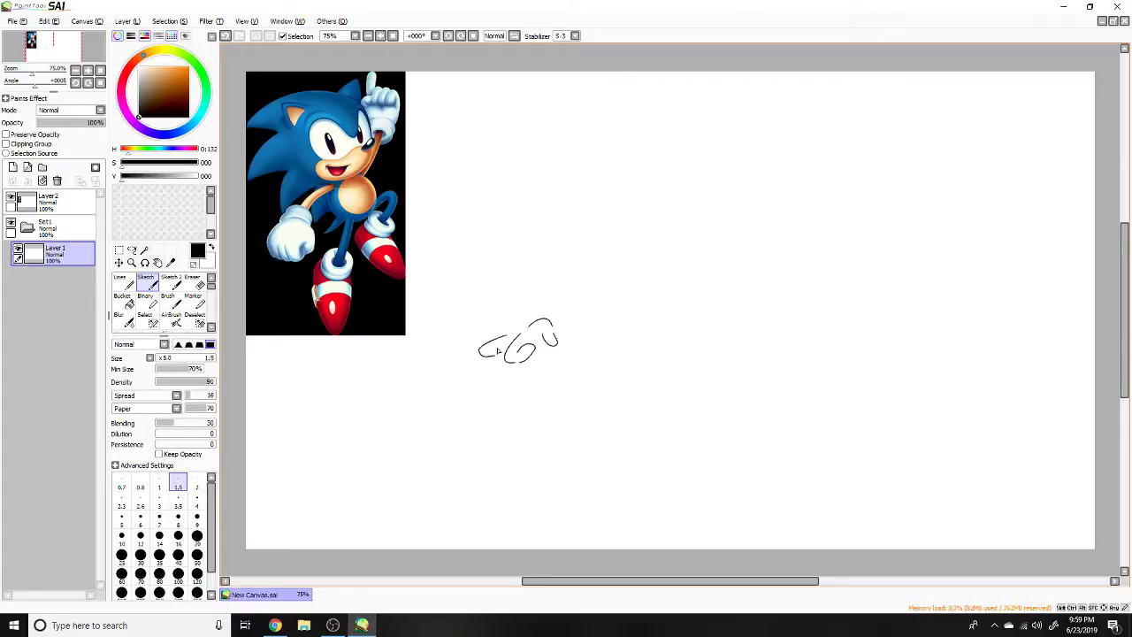
drag(490, 328, 508, 357)
key(ctrl+z)
key(ctrl+z)
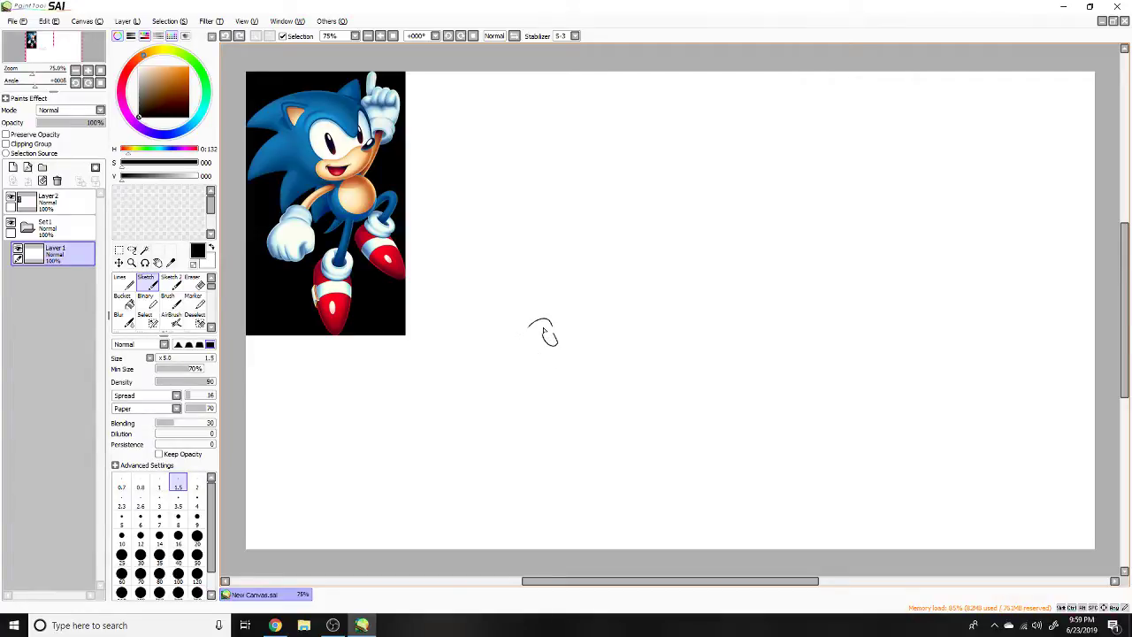
Step: Switch to Chrome, look through the Sonic Mania artist's Twitter feed and check the YouTube Live Control Room
key(alt+Tab)
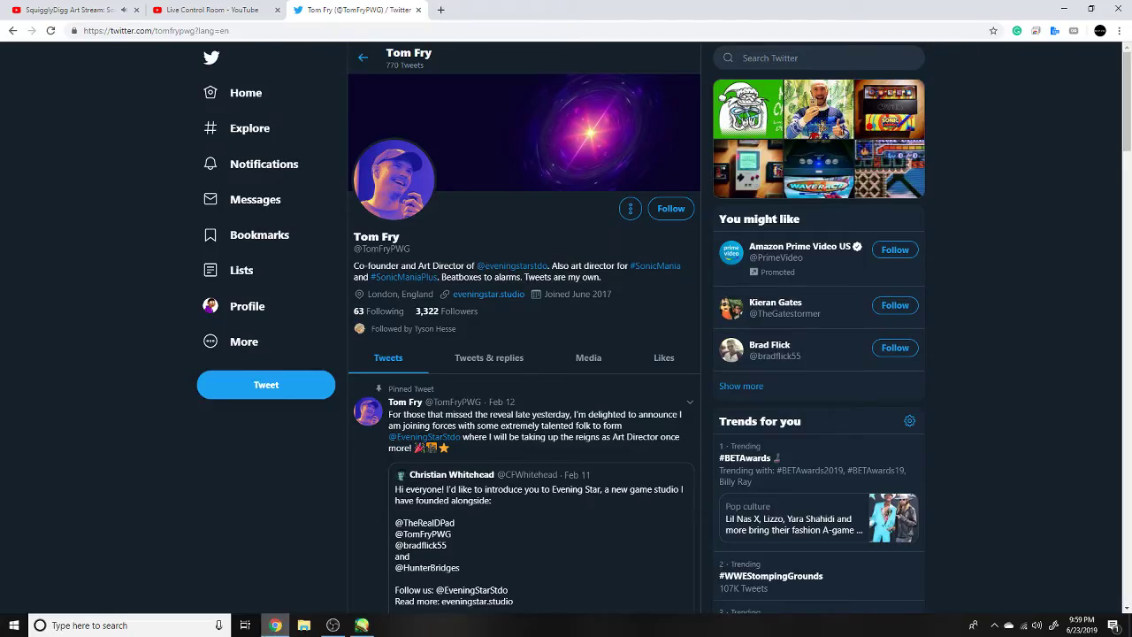
scroll(523, 354, down, 4)
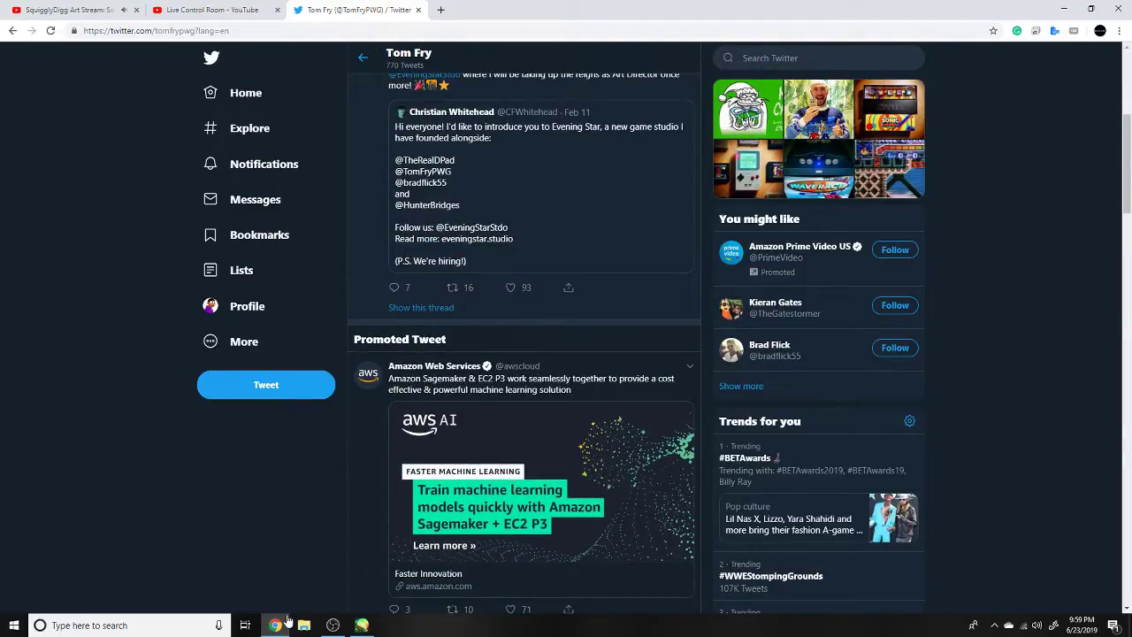
scroll(524, 354, down, 10)
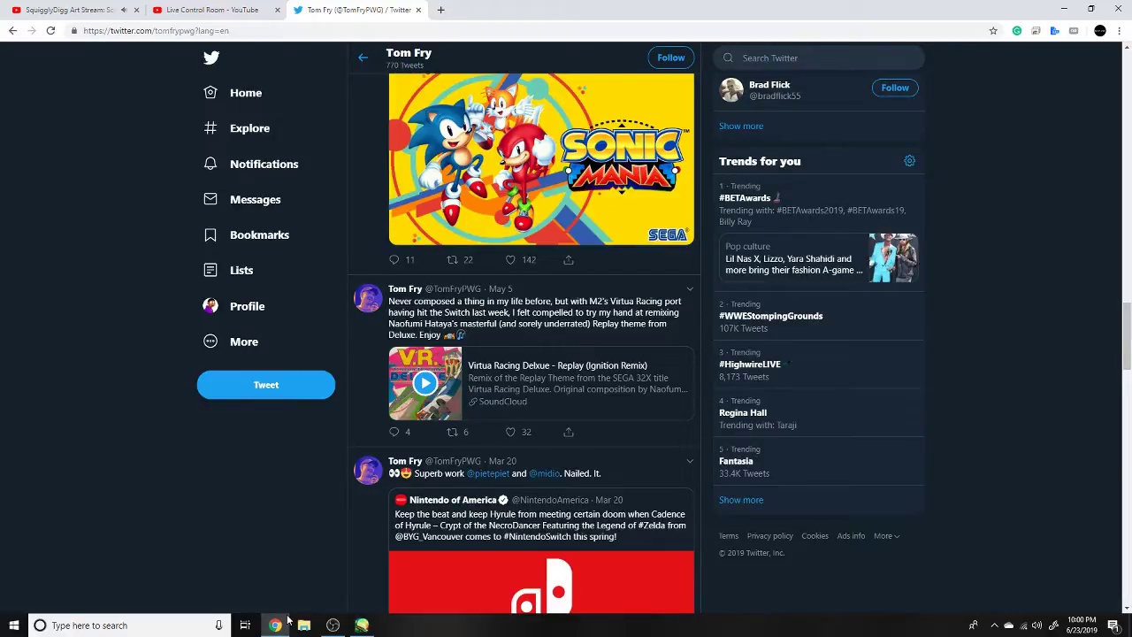
key(ctrl+shift+Tab)
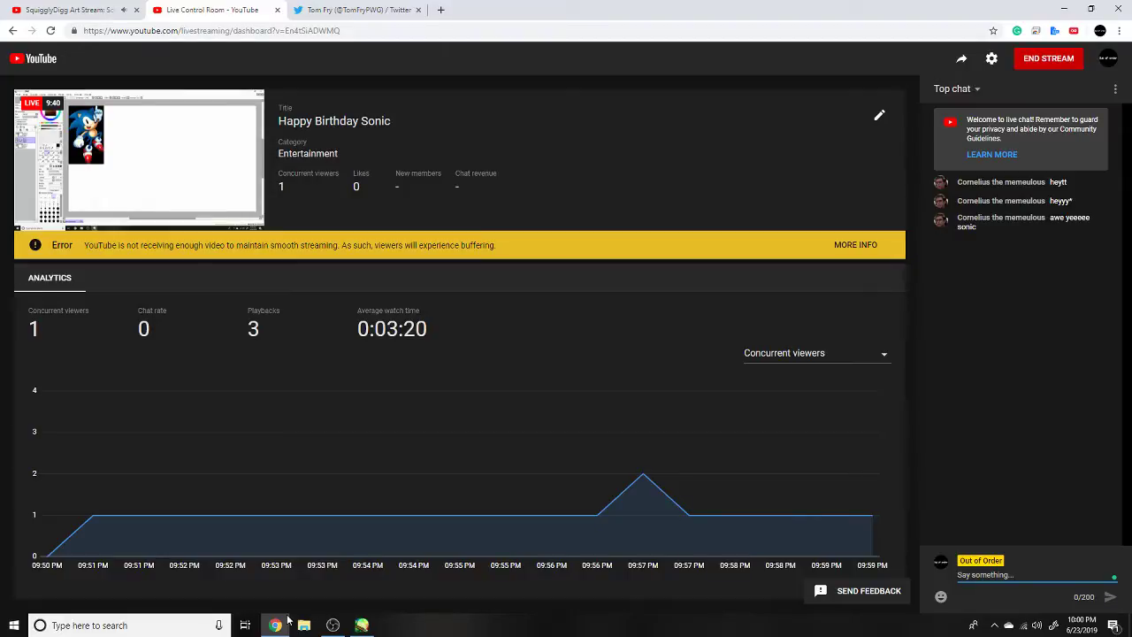
key(ctrl+Tab)
click(303, 625)
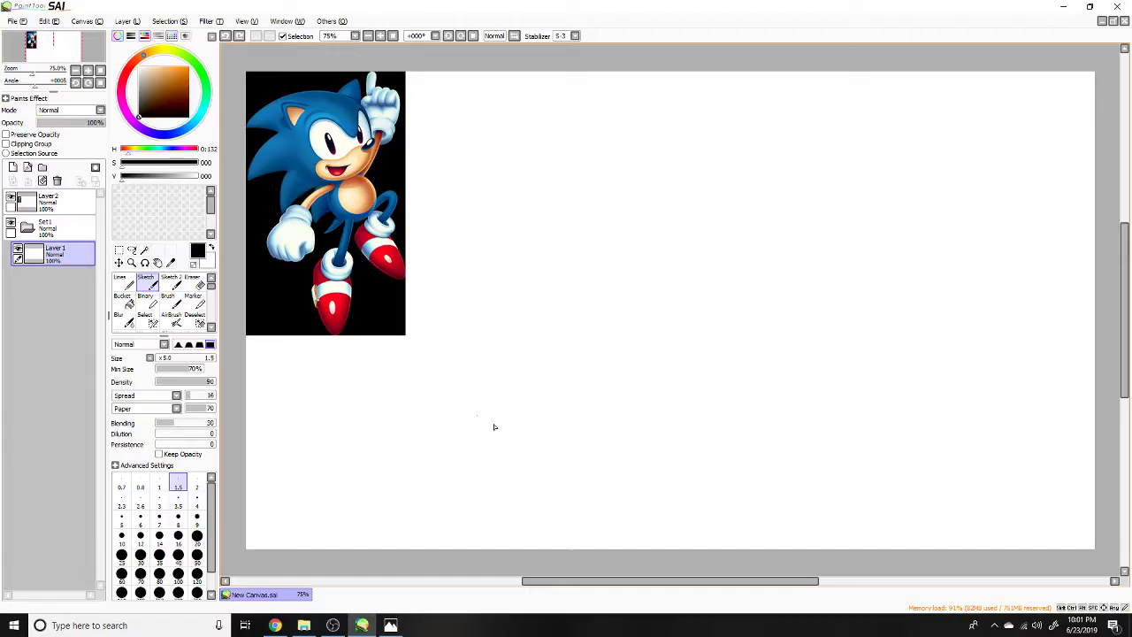
Step: Doodle a rough tilted Sonic head on Layer 1 and discard it by replacing the layer with a new empty one in the folder
drag(478, 428, 566, 360)
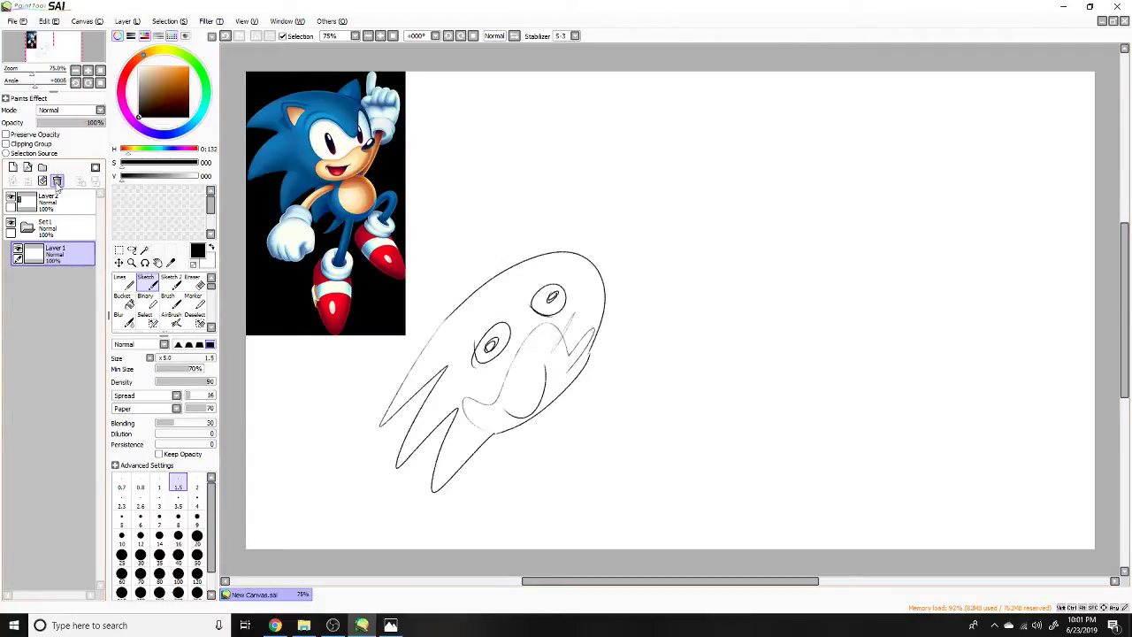
click(41, 181)
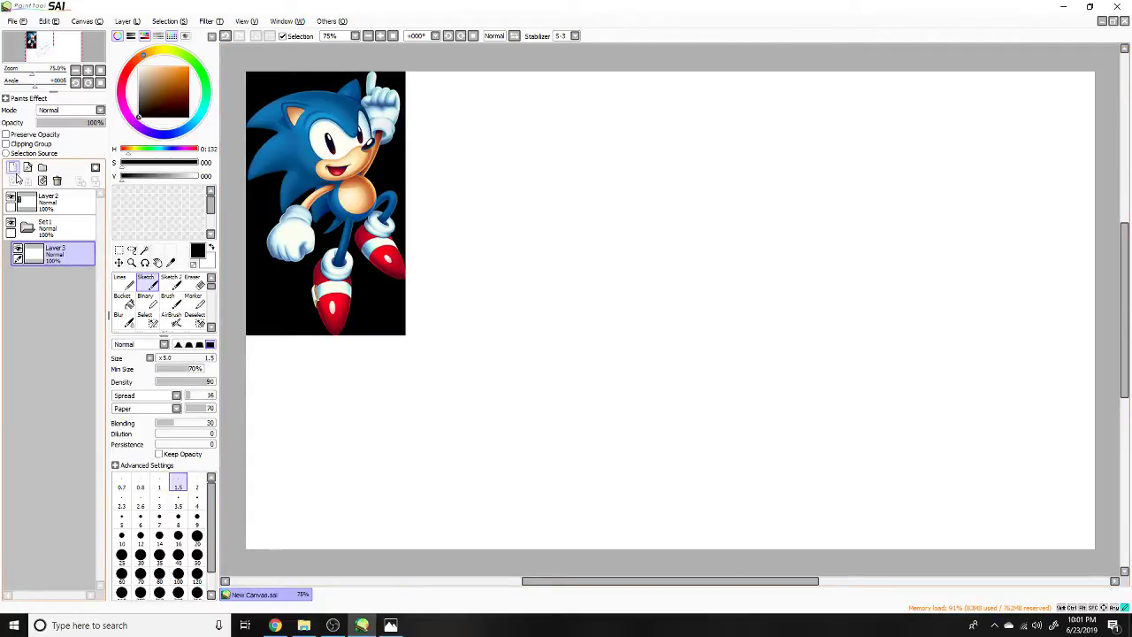
Step: View the Sonic Mania Plus.jpg drawing in Photos and the SquigglyDigg stream video in Chrome, and close the image
key(alt+Tab)
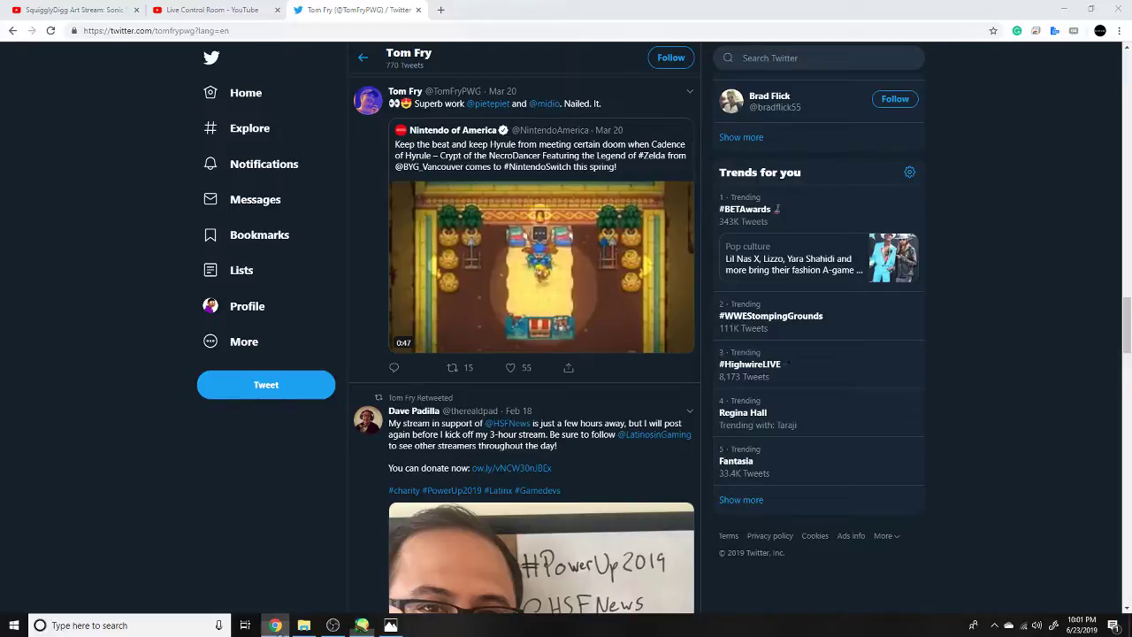
key(alt+Tab)
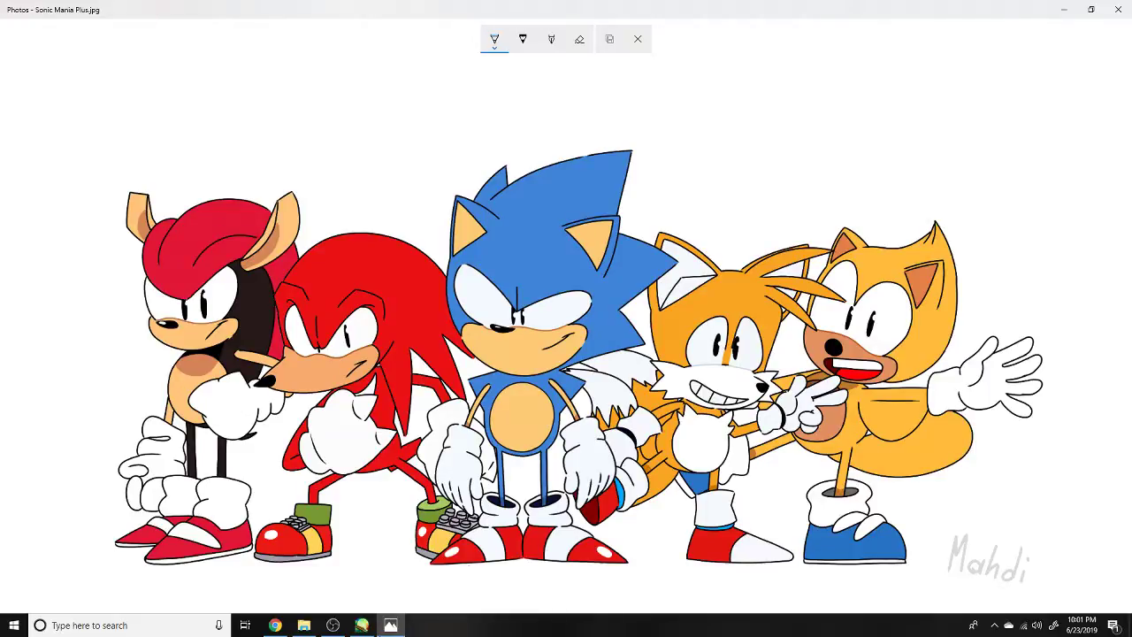
click(276, 624)
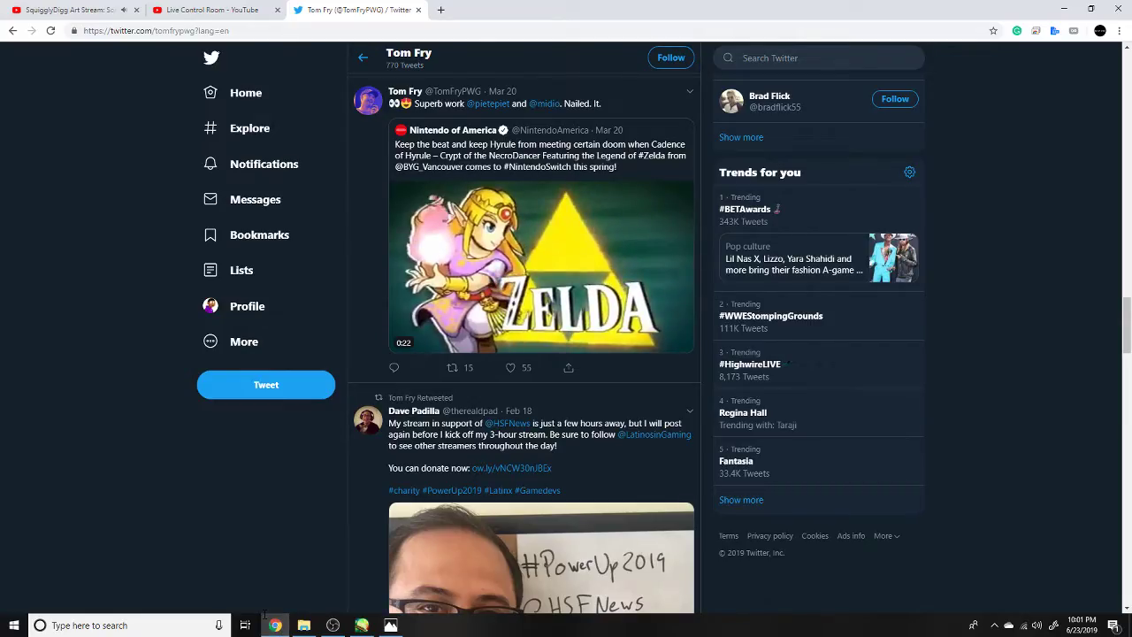
key(ctrl+1)
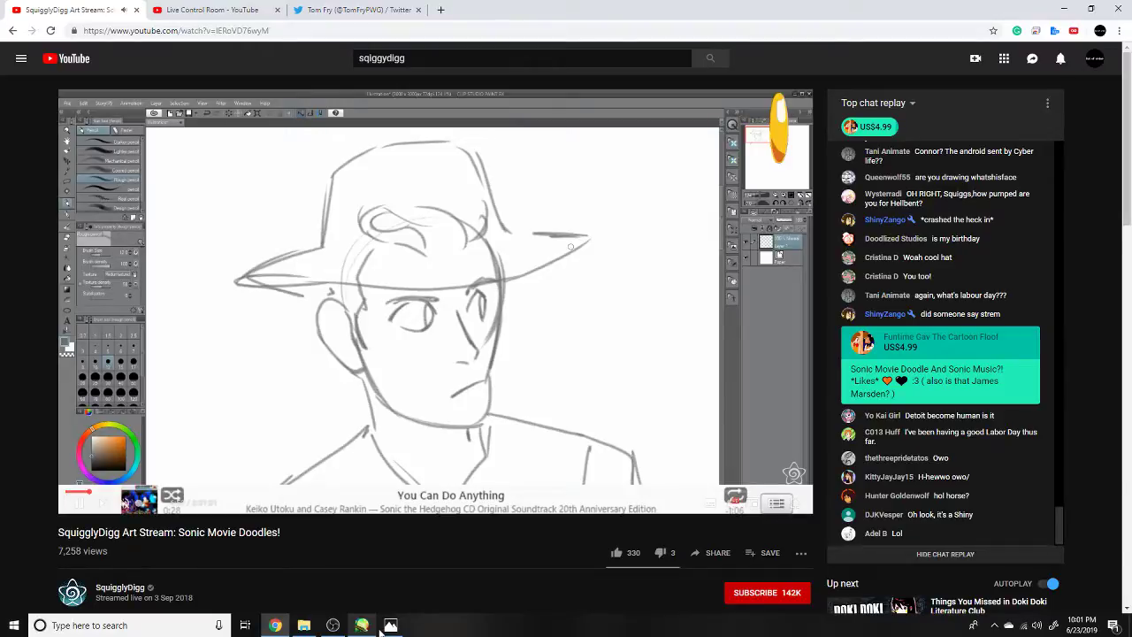
click(389, 625)
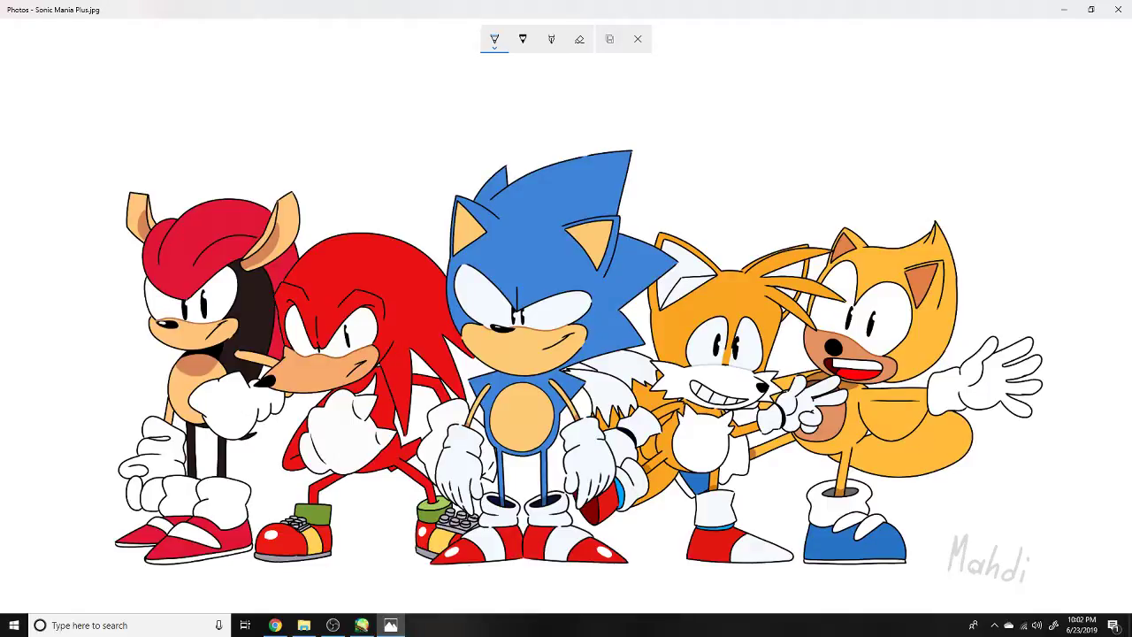
key(alt+F4)
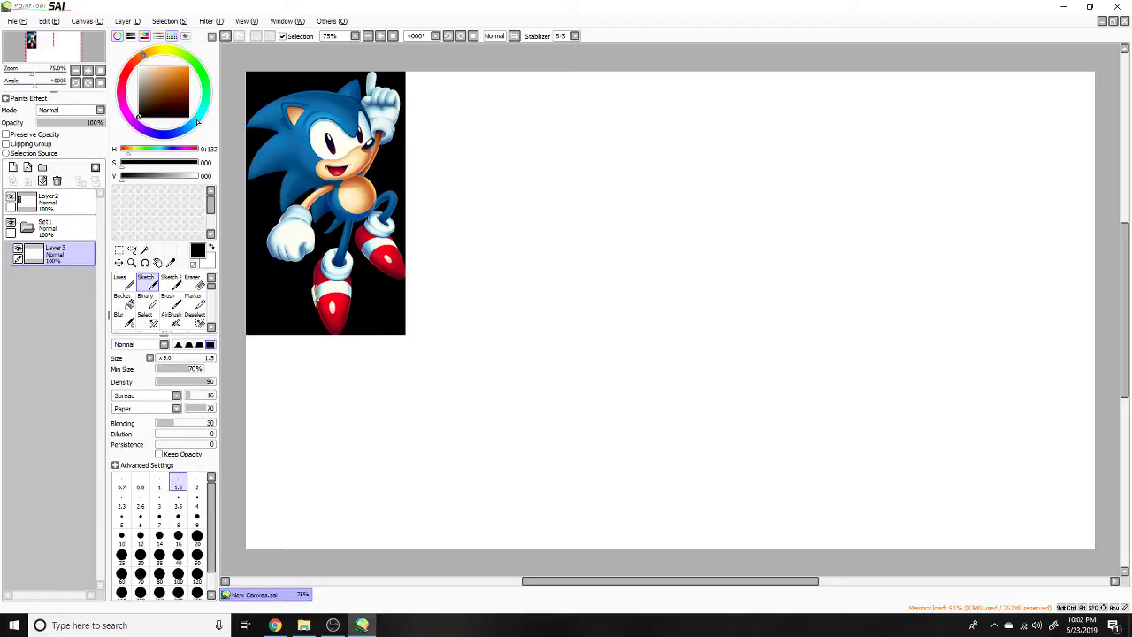
Step: Draw a red construction circle around the reference Sonic's head on a new top layer with the Lines brush and delete that layer
key(n)
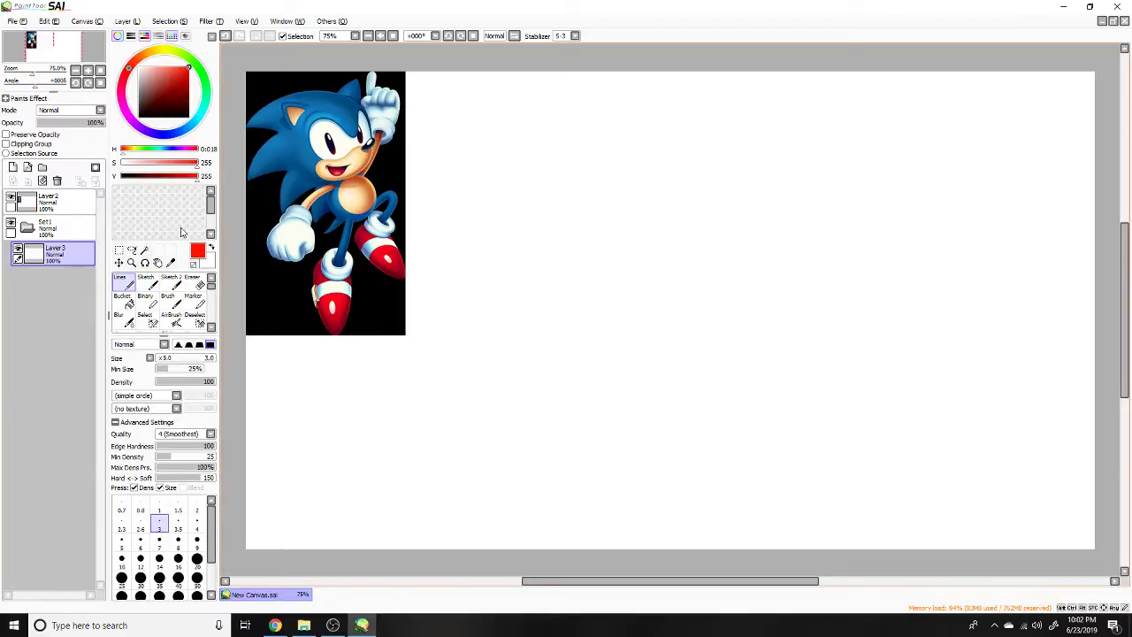
key(ctrl+shift+n)
mouse_move(292, 111)
mouse_down()
mouse_move(334, 184)
mouse_move(381, 104)
mouse_up()
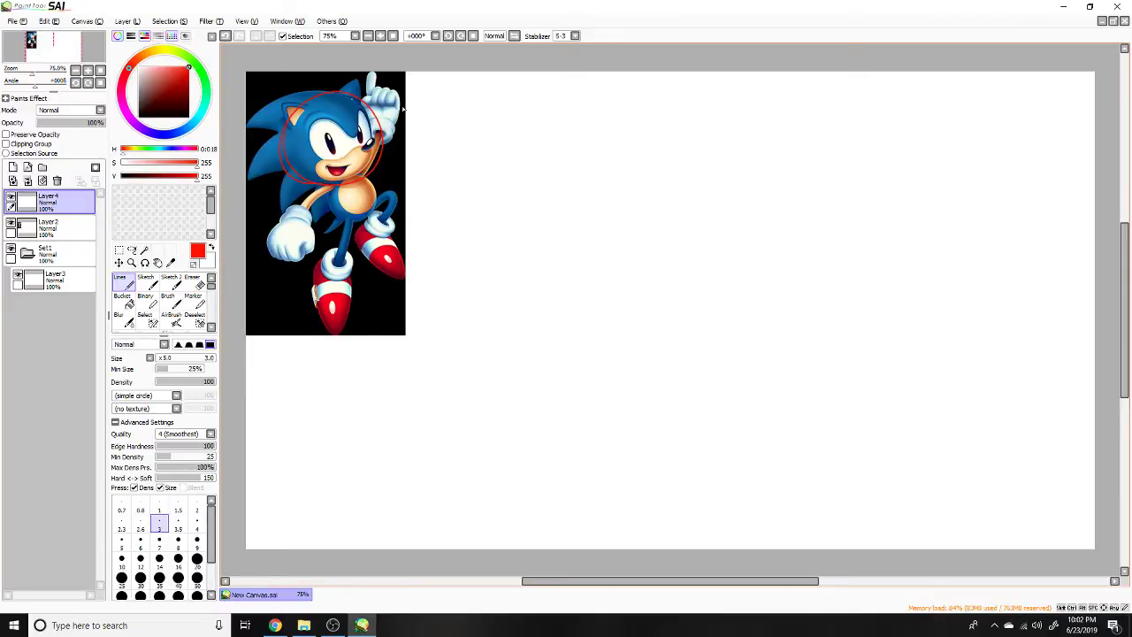
key(Delete)
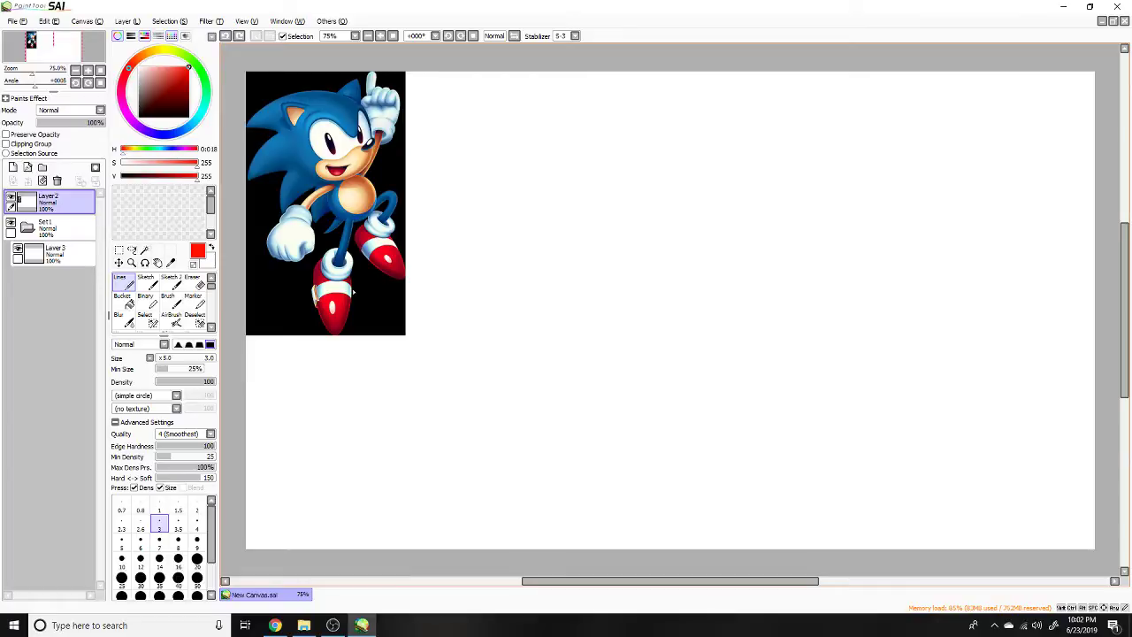
Step: Switch to Chrome, look further through the artist's Twitter feed, close that page and check the live dashboard and stream video
key(alt+Tab)
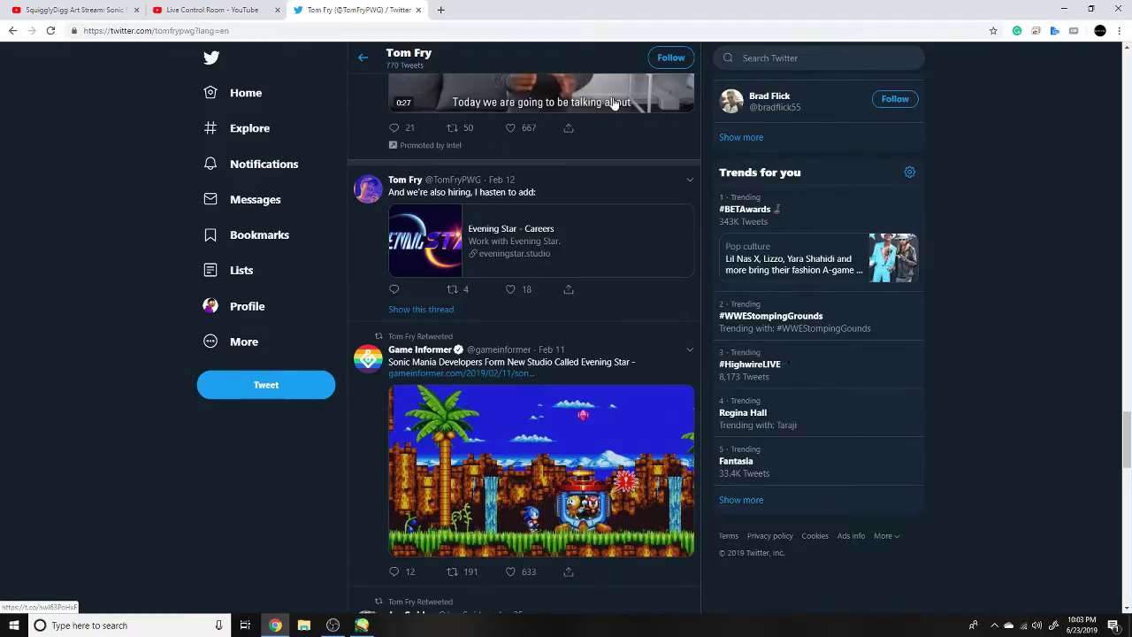
scroll(614, 103, down, 5)
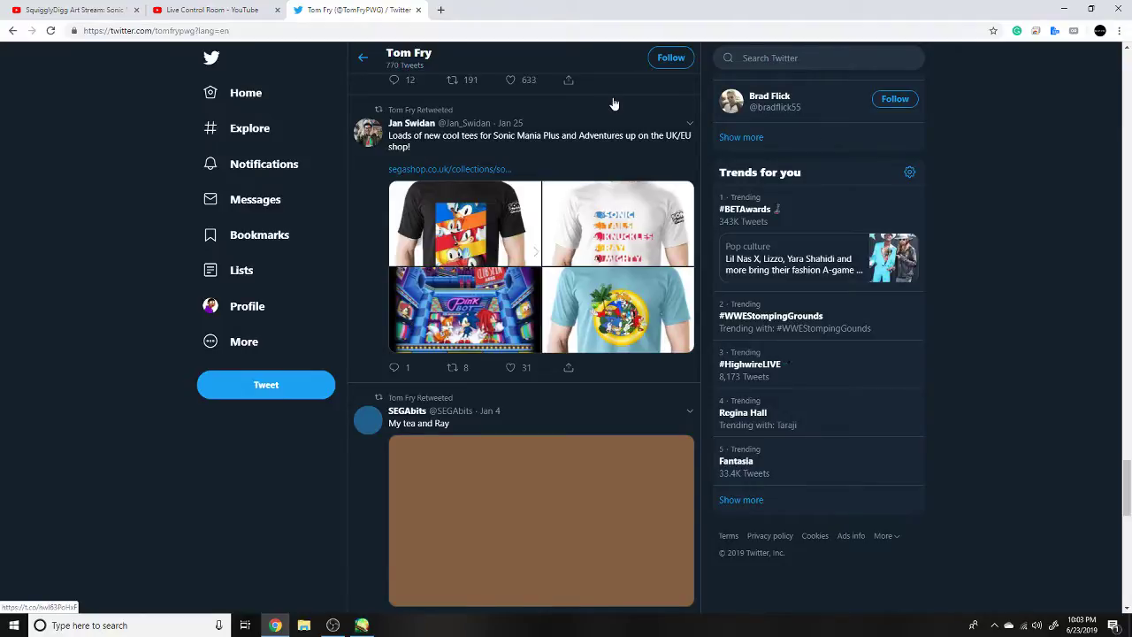
scroll(613, 104, down, 2)
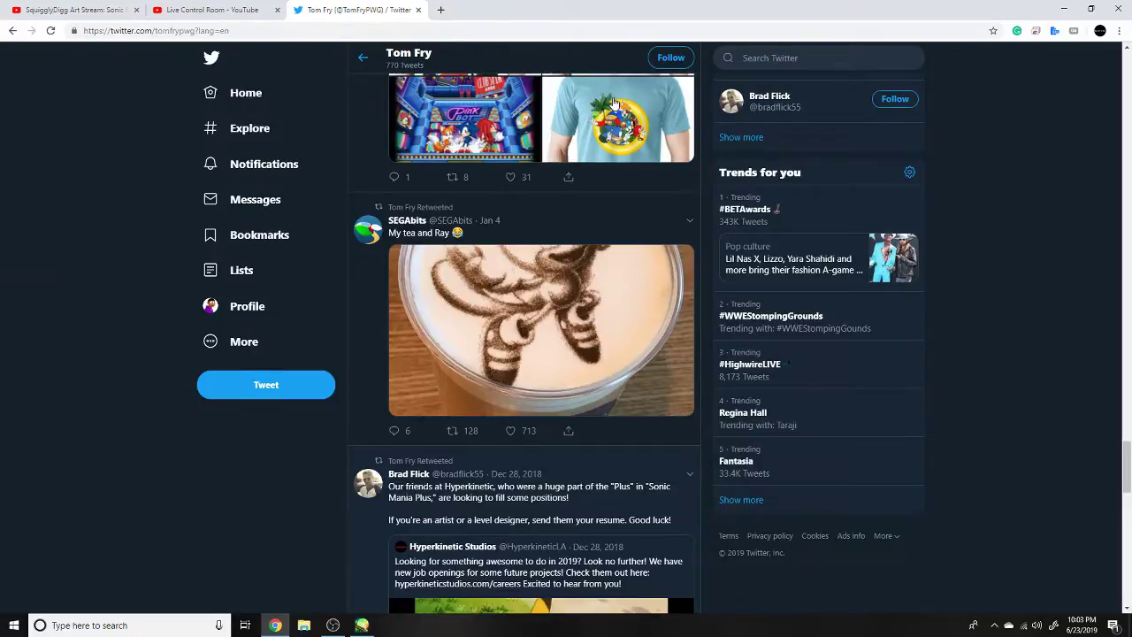
key(ctrl+w)
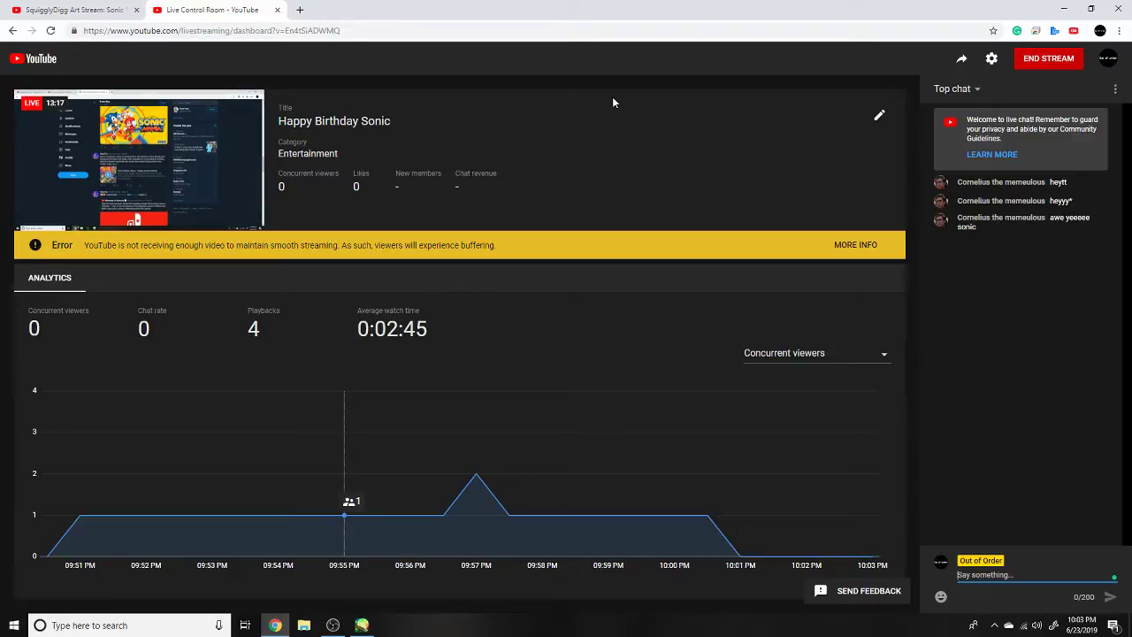
key(ctrl+Tab)
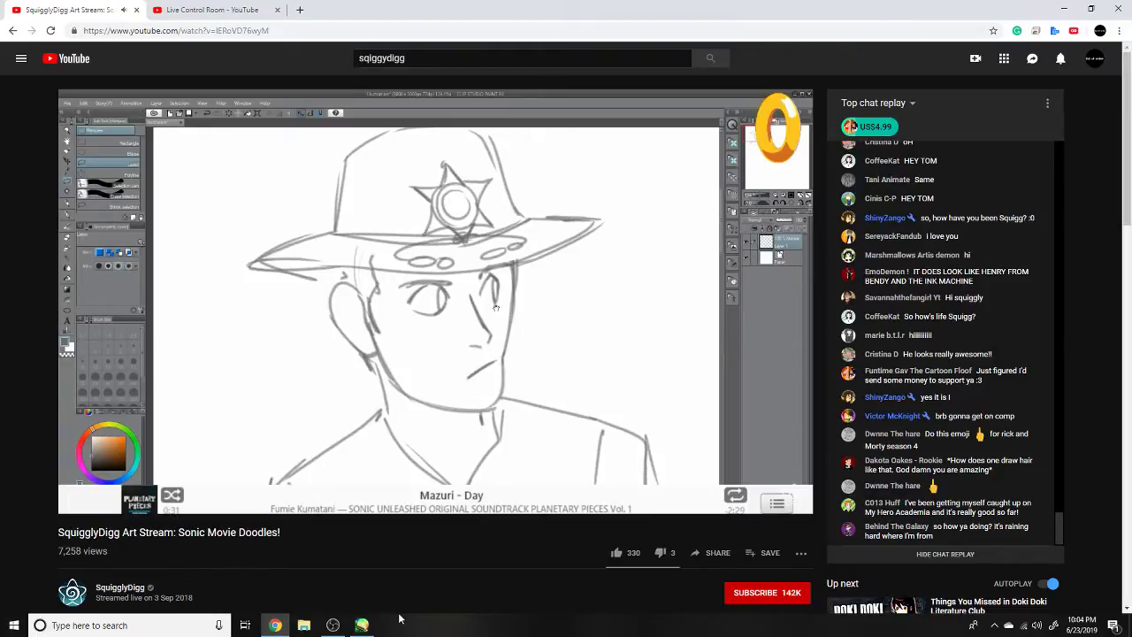
Step: Switch to Paint Tool SAI and sketch a black rounded head outline with crossing face guidelines on Layer 3, beside the Sonic reference
click(362, 625)
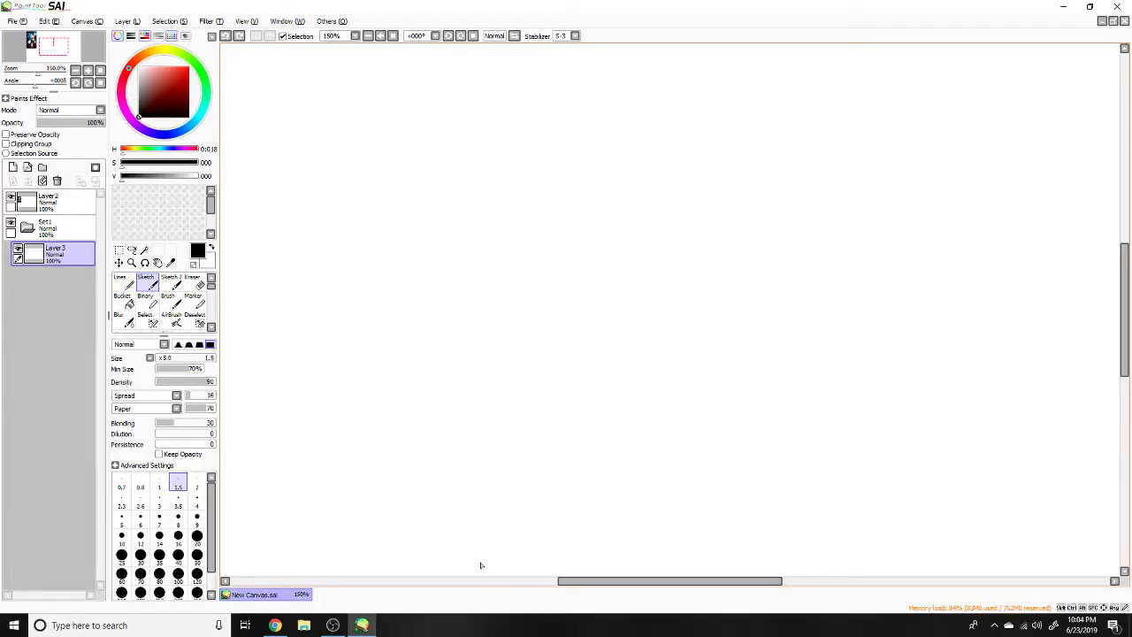
scroll(655, 421, down, 1)
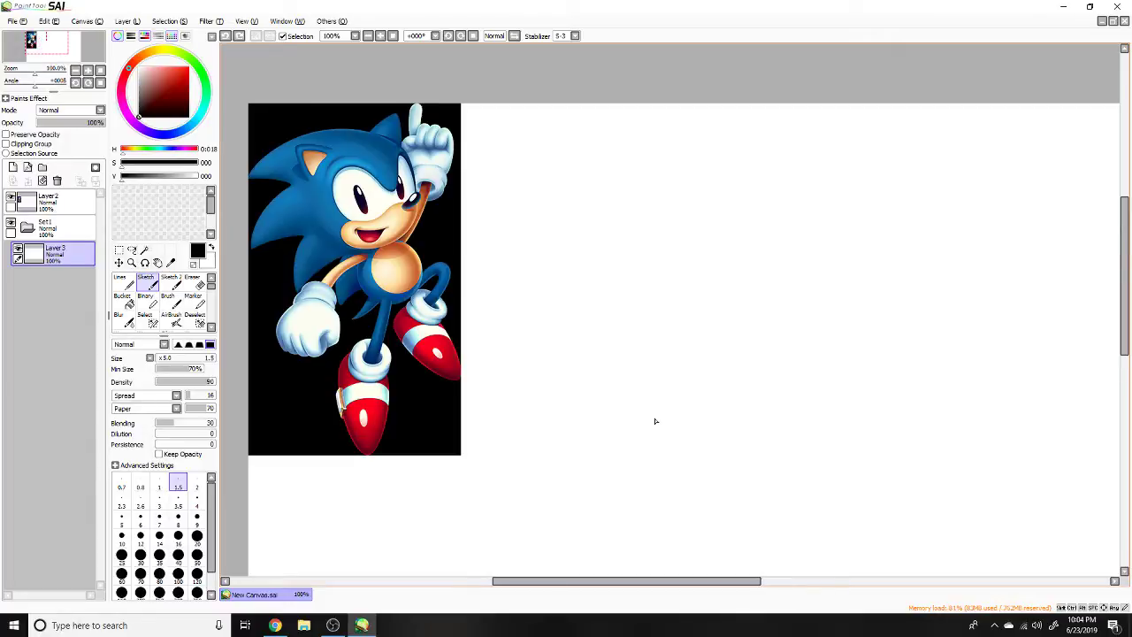
drag(647, 379, 692, 425)
drag(645, 376, 812, 387)
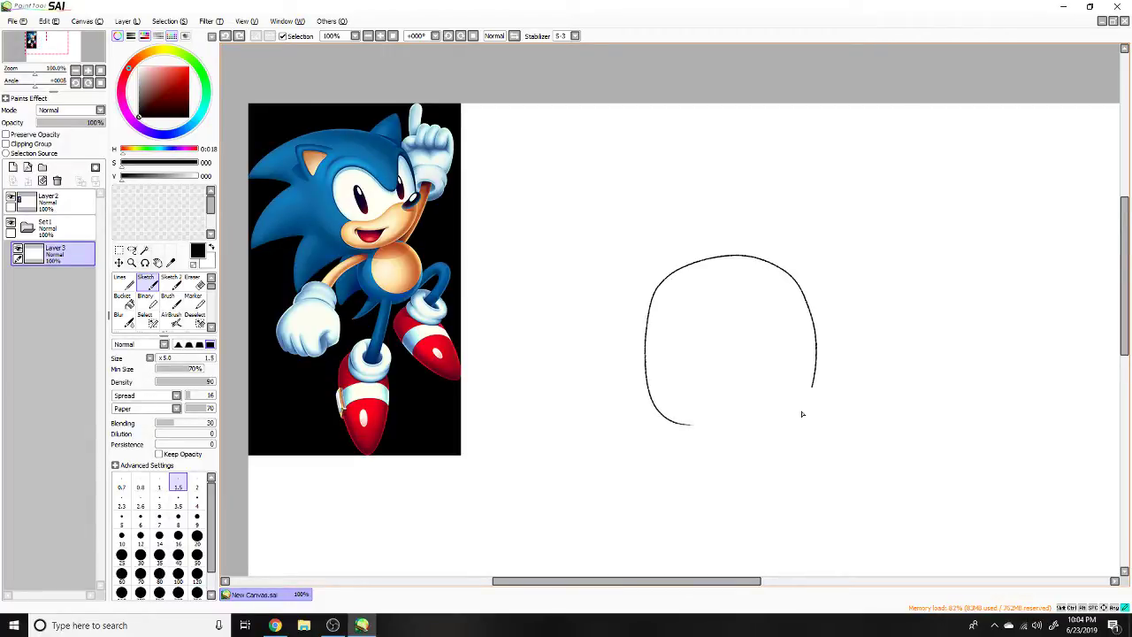
drag(663, 412, 817, 391)
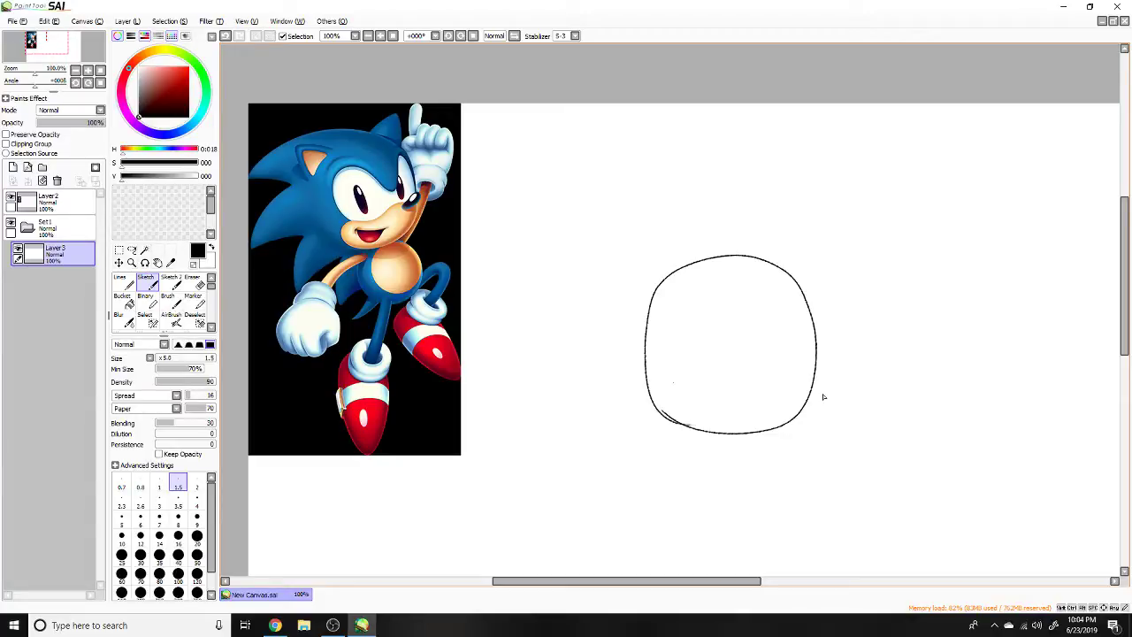
drag(751, 312, 746, 417)
drag(678, 370, 836, 364)
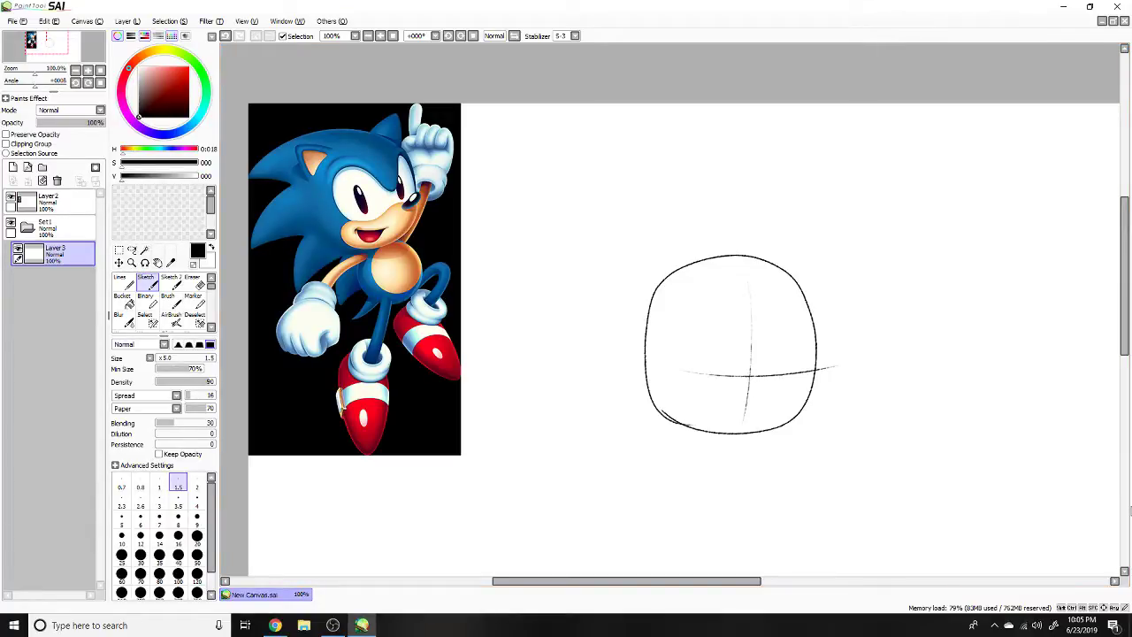
Step: Check the SquigglyDigg stream video in Chrome and return to Paint Tool SAI
click(275, 625)
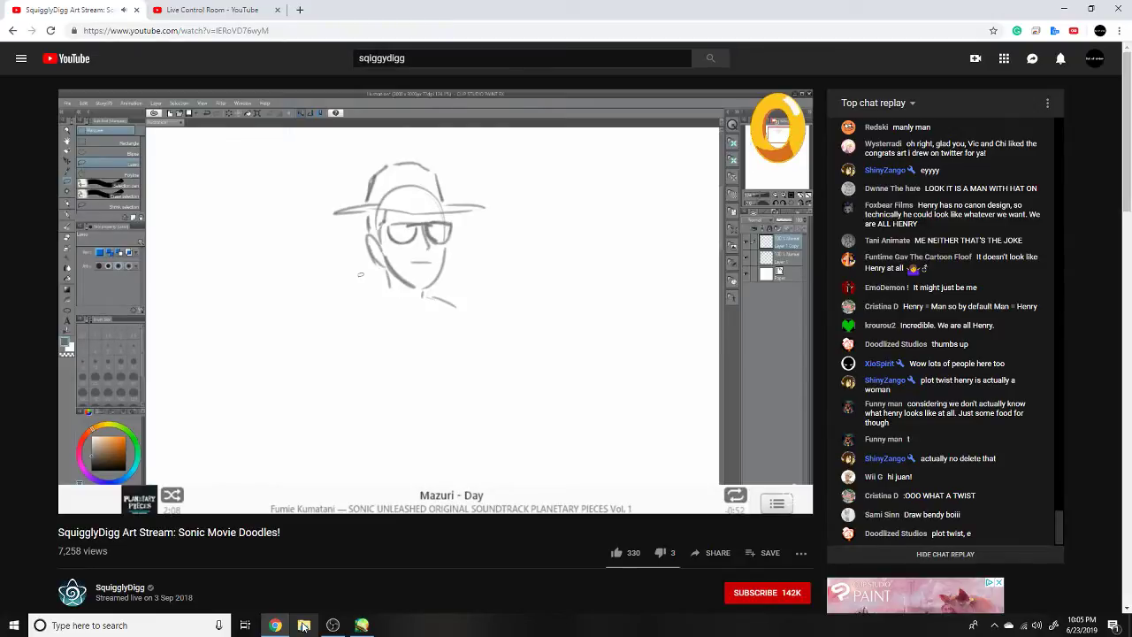
click(361, 625)
Step: Sketch the wavy muzzle outline across the lower part of the head, joining it to the jaw line on both sides
drag(517, 363, 628, 377)
drag(674, 581, 608, 588)
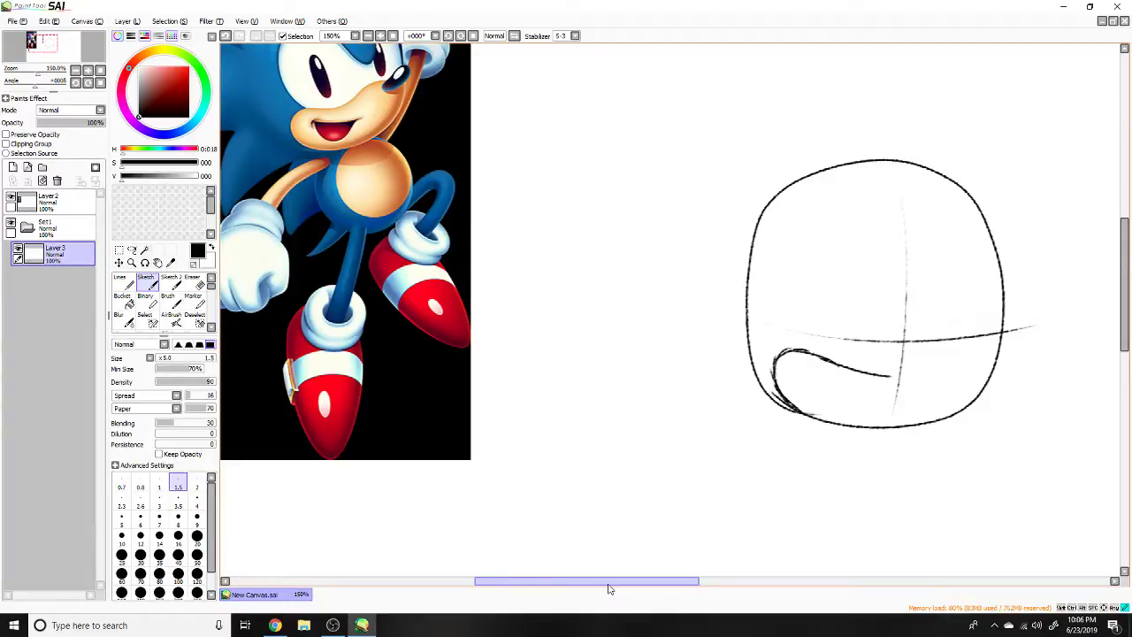
drag(608, 581, 611, 580)
mouse_move(879, 364)
mouse_down()
mouse_move(988, 378)
mouse_move(988, 368)
mouse_up()
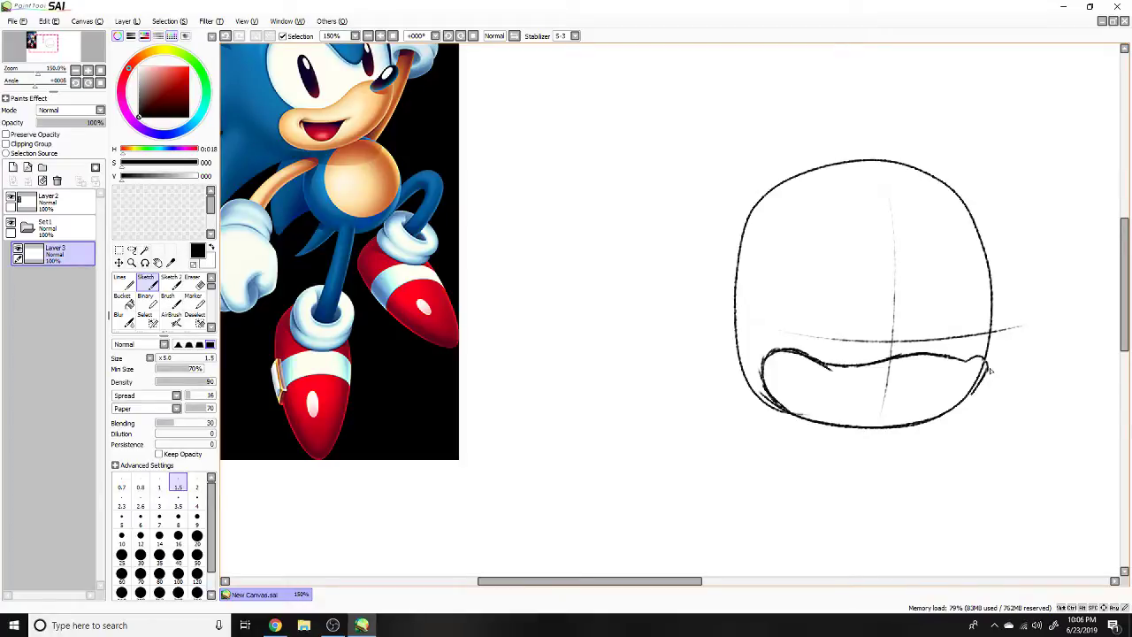
drag(990, 371, 927, 421)
Step: Use Free Deform to move the nose oval onto the right end of the muzzle's upper edge and adjust its shape
key(ctrl+t)
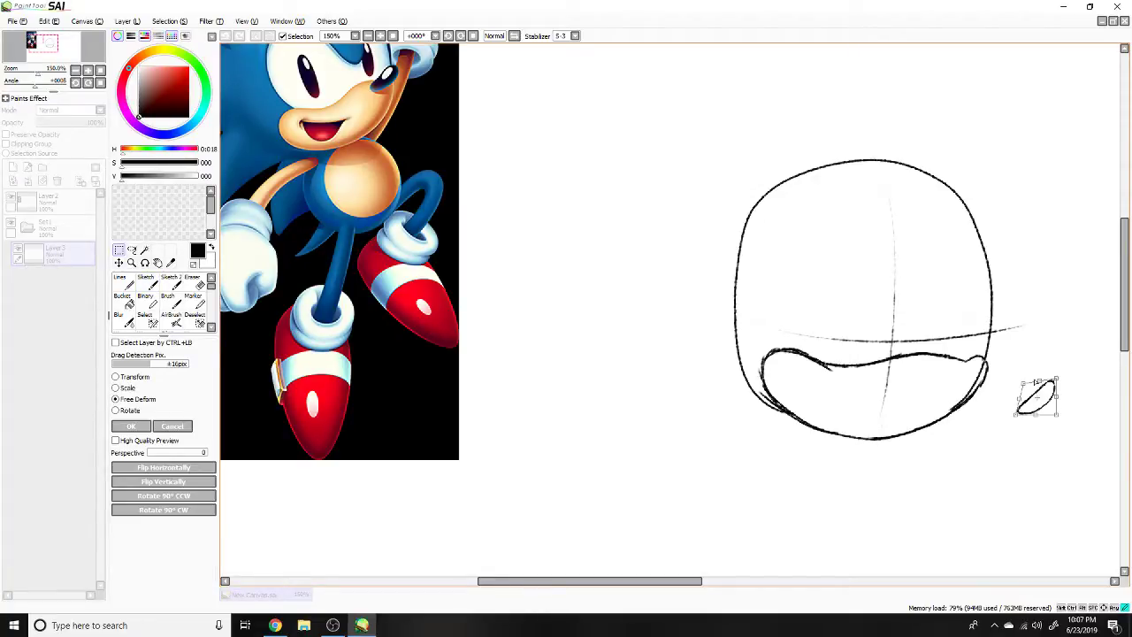
drag(1036, 381, 963, 340)
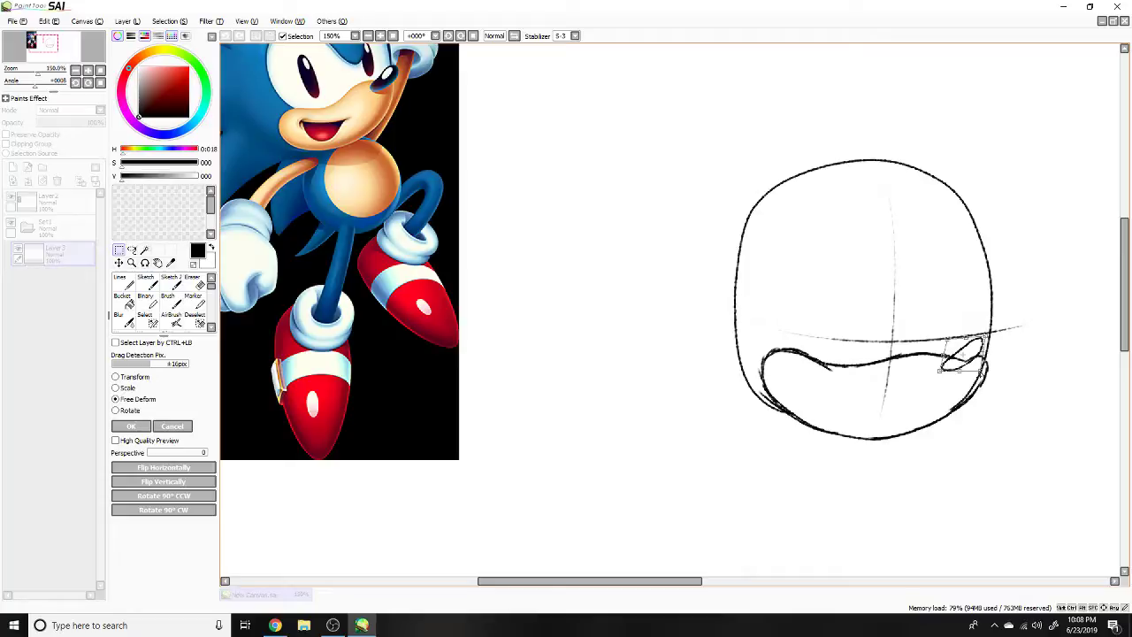
drag(987, 335, 992, 343)
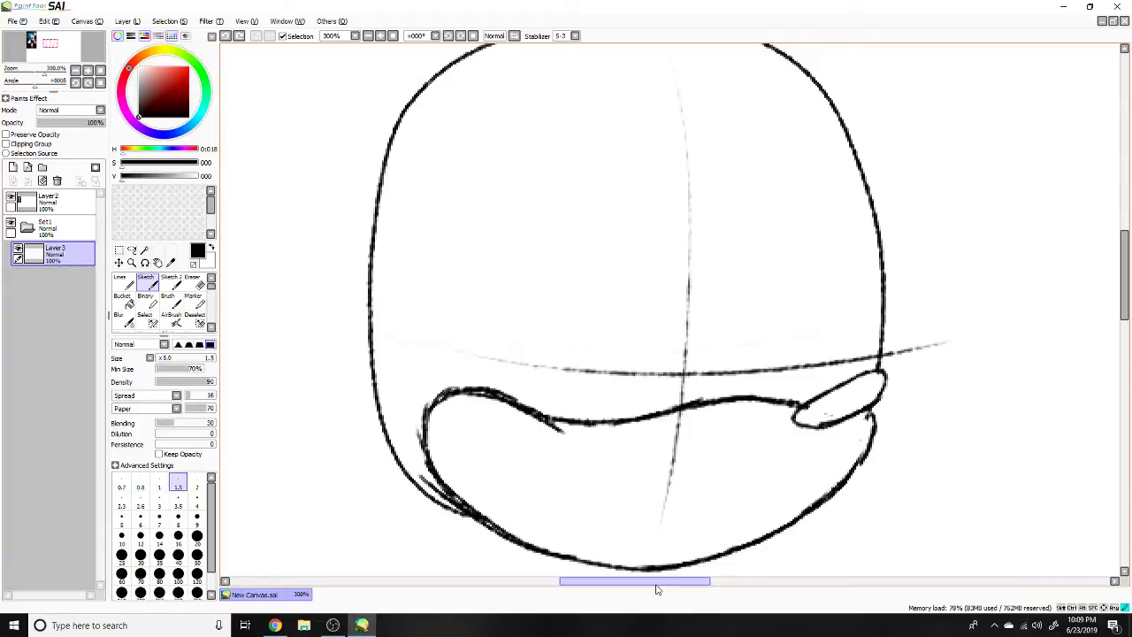
Step: Erase the stray line end below the muzzle's upper edge and try a short smile curve inside the muzzle's left side
drag(657, 588, 658, 589)
key(e)
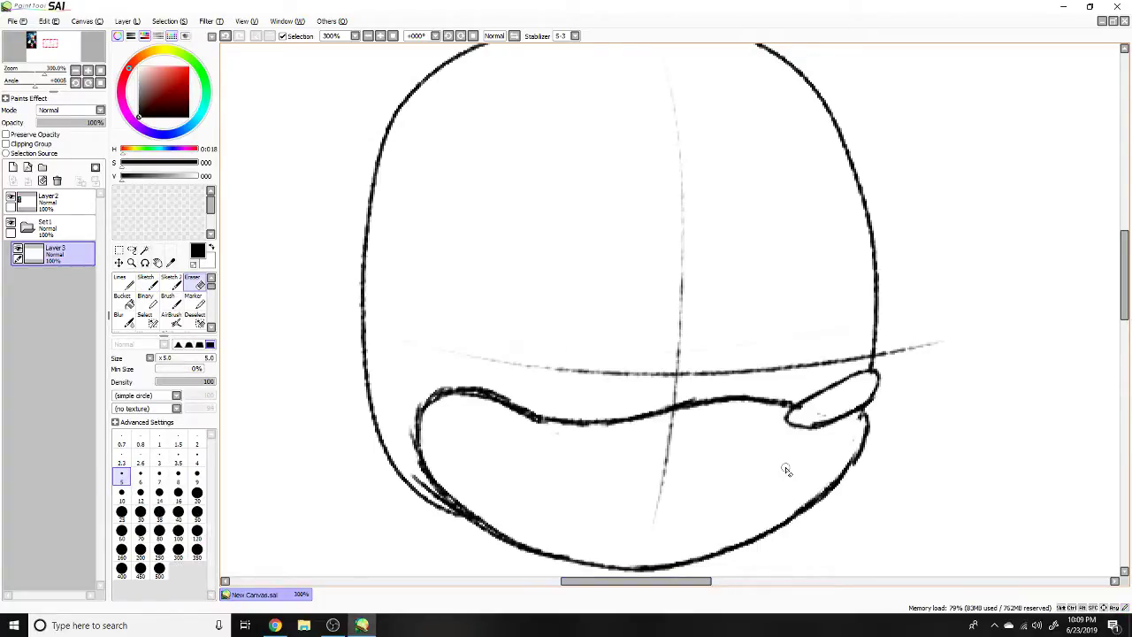
key(n)
drag(454, 423, 553, 457)
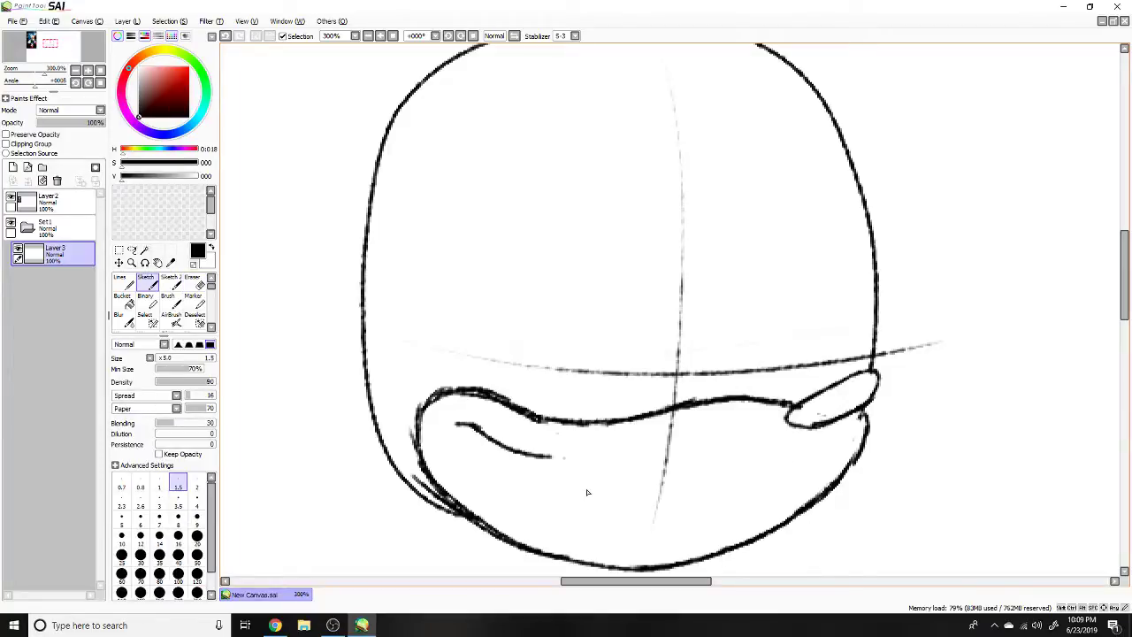
key(ctrl+z)
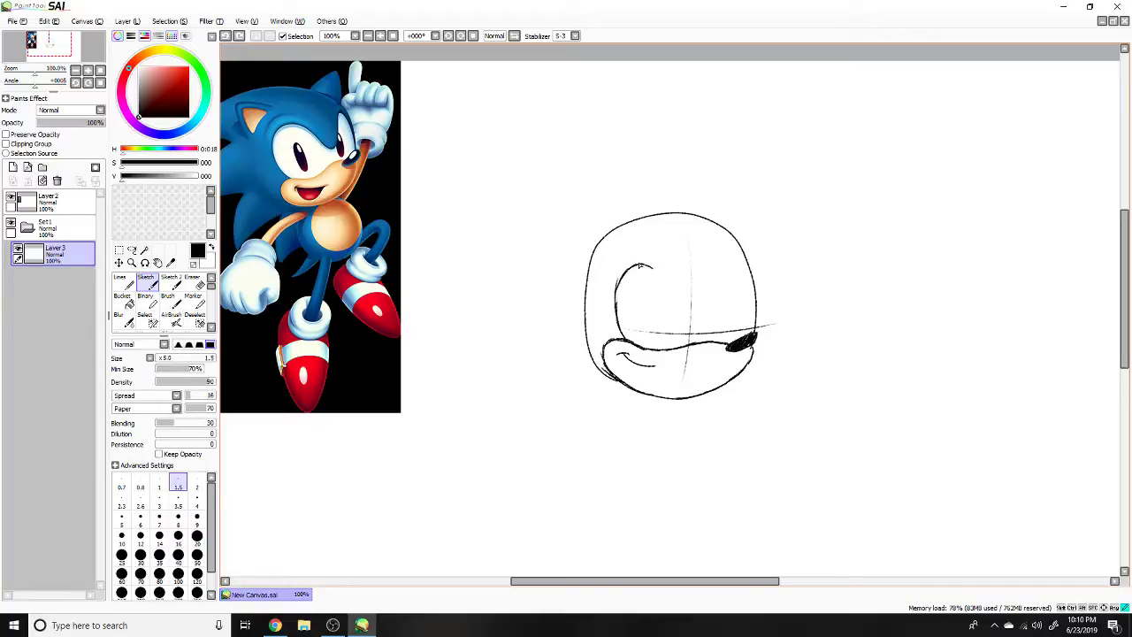
Step: Sketch the rounded top of the left eye and continue it down toward the vertical face guideline
drag(640, 265, 678, 287)
drag(678, 287, 691, 313)
drag(616, 283, 629, 269)
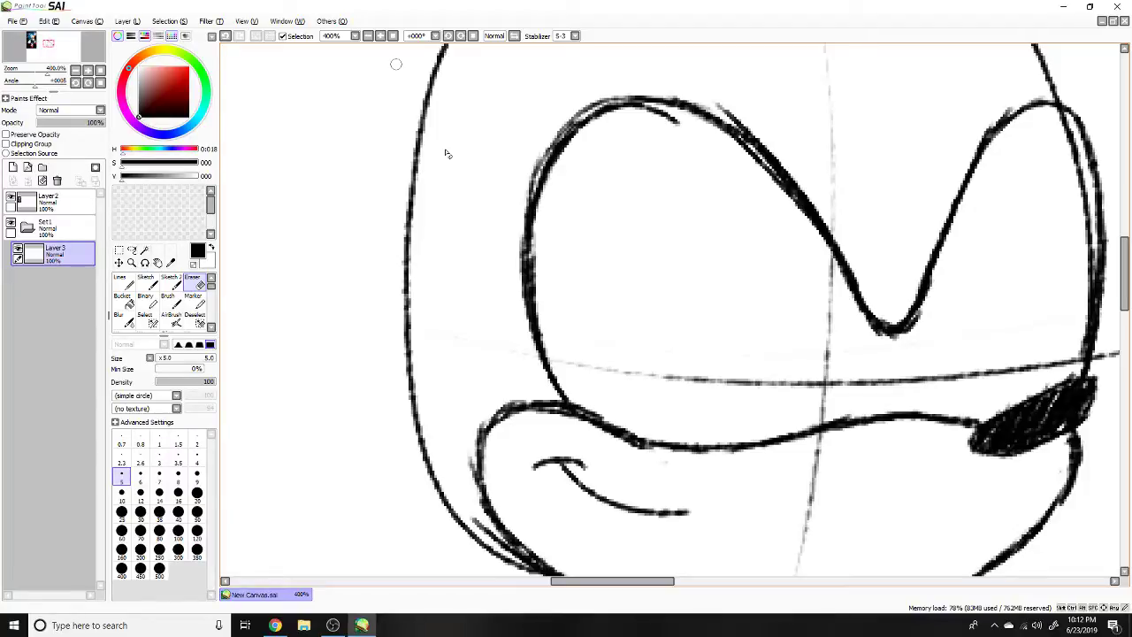
Step: Erase the doubled line along the right eye's outer edge, just above the nose
scroll(636, 278, right, 5)
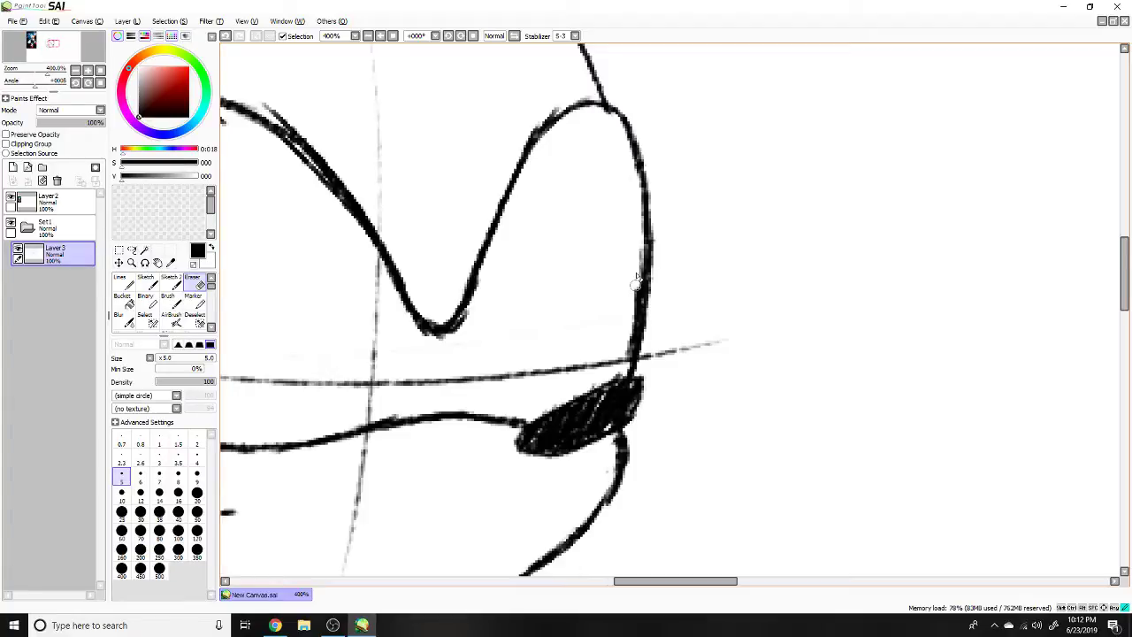
drag(637, 281, 631, 327)
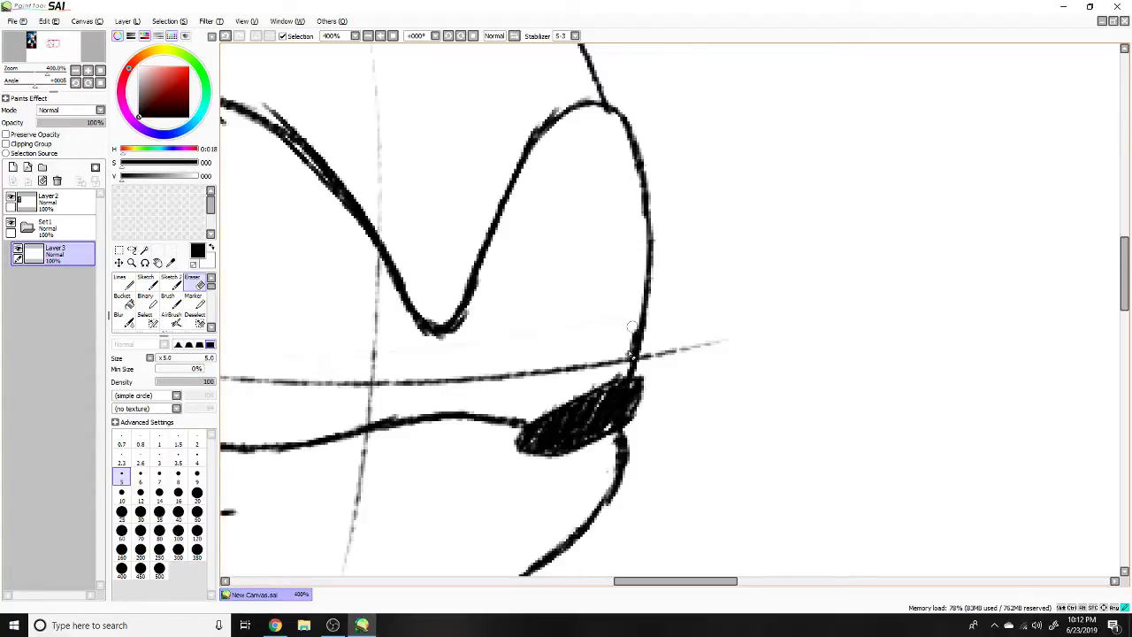
scroll(626, 550, left, 4)
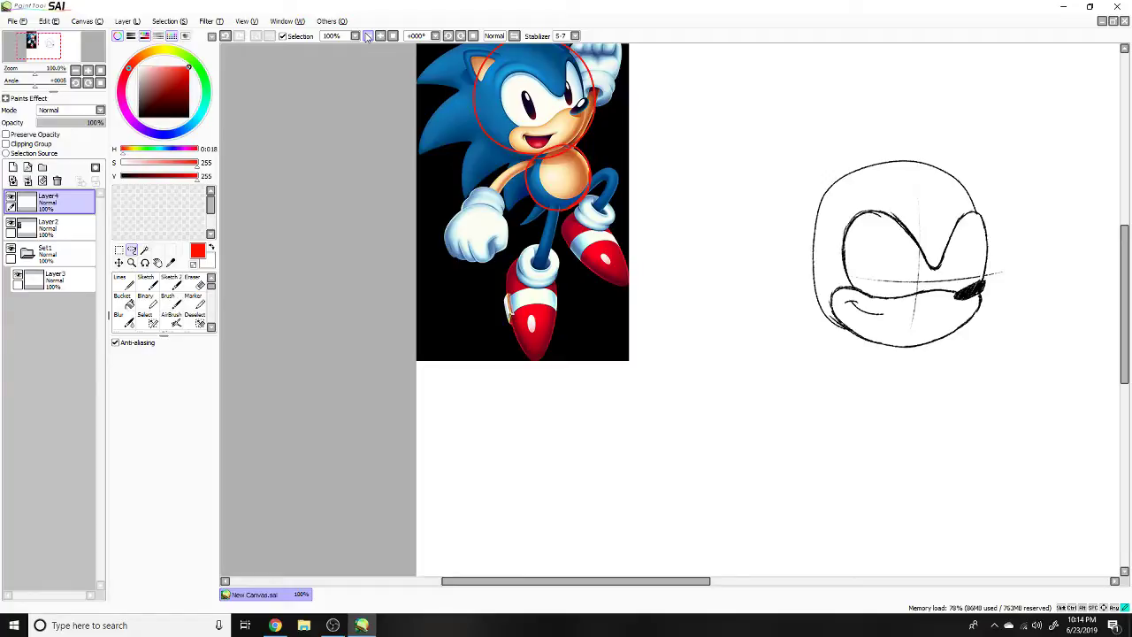
Step: Move the red head and body proportion circles on Layer 4 off the reference beside the sketched head and transform them
key(ctrl+t)
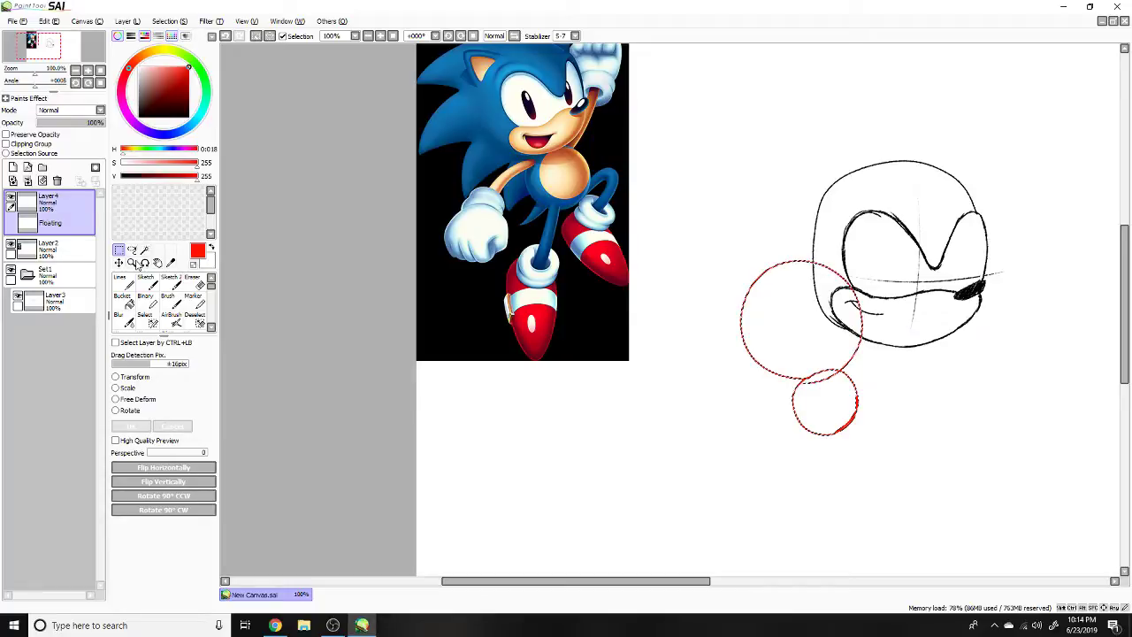
key(ctrl+t)
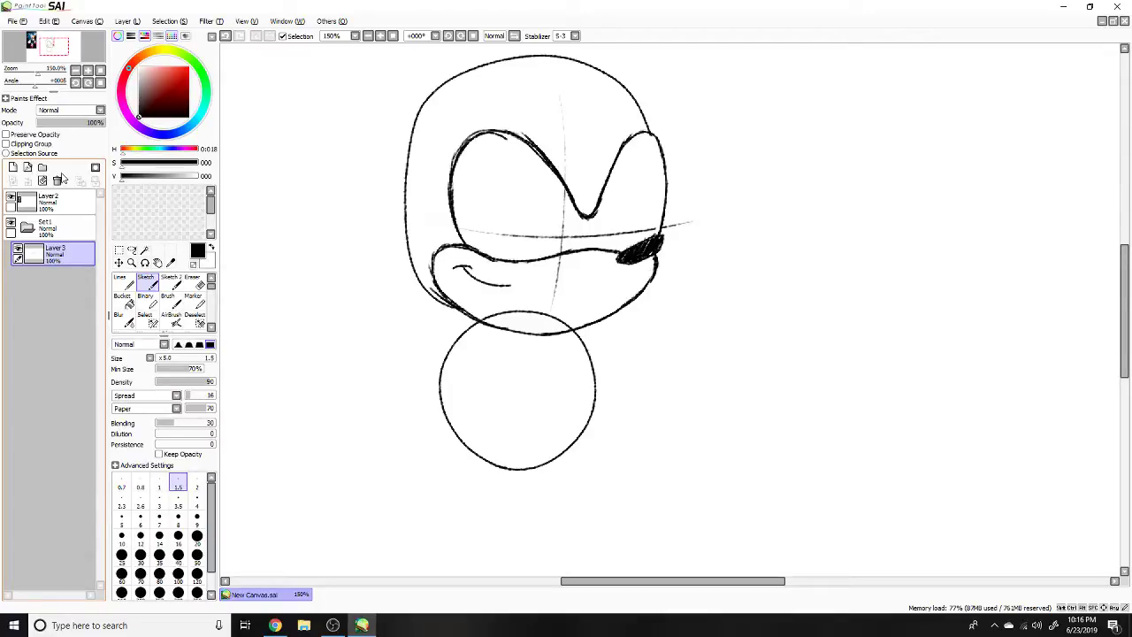
Step: Sketch crossing curved guidelines on the body circle and a short curved quill line at the head's lower left
drag(387, 336, 452, 308)
drag(540, 342, 513, 467)
drag(459, 393, 610, 403)
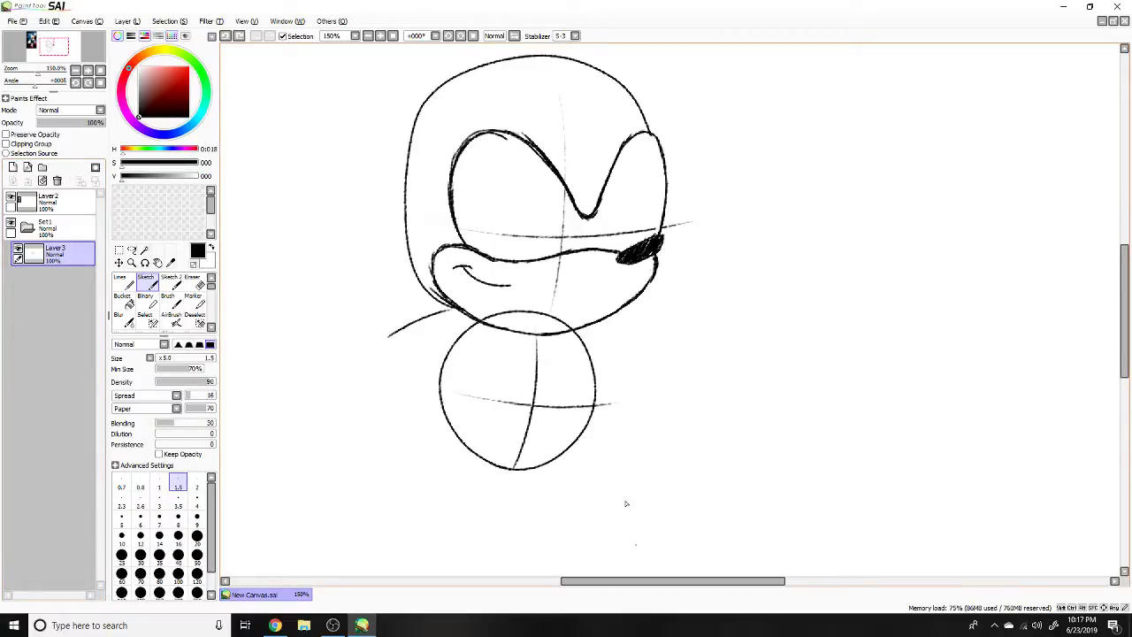
drag(626, 503, 1112, 635)
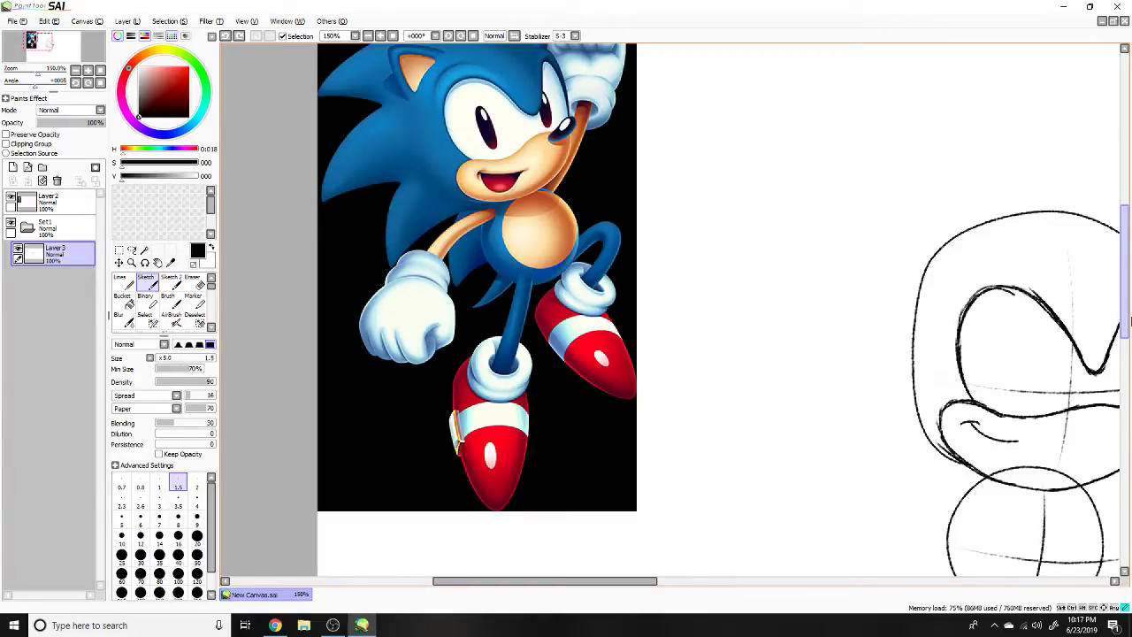
scroll(608, 583, down, 3)
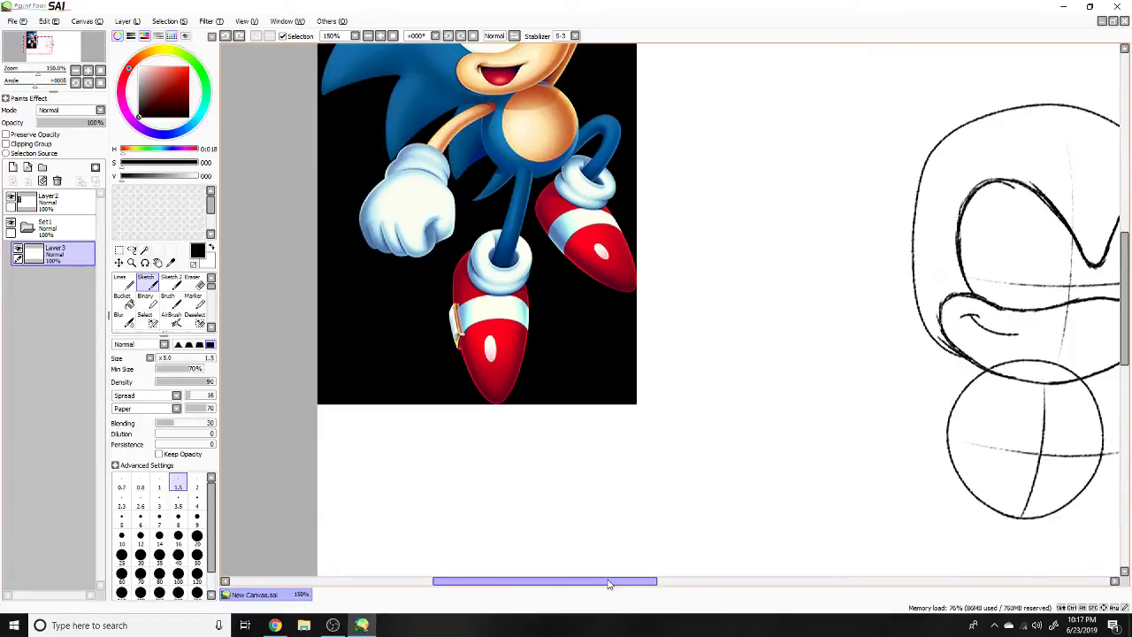
drag(608, 584, 683, 584)
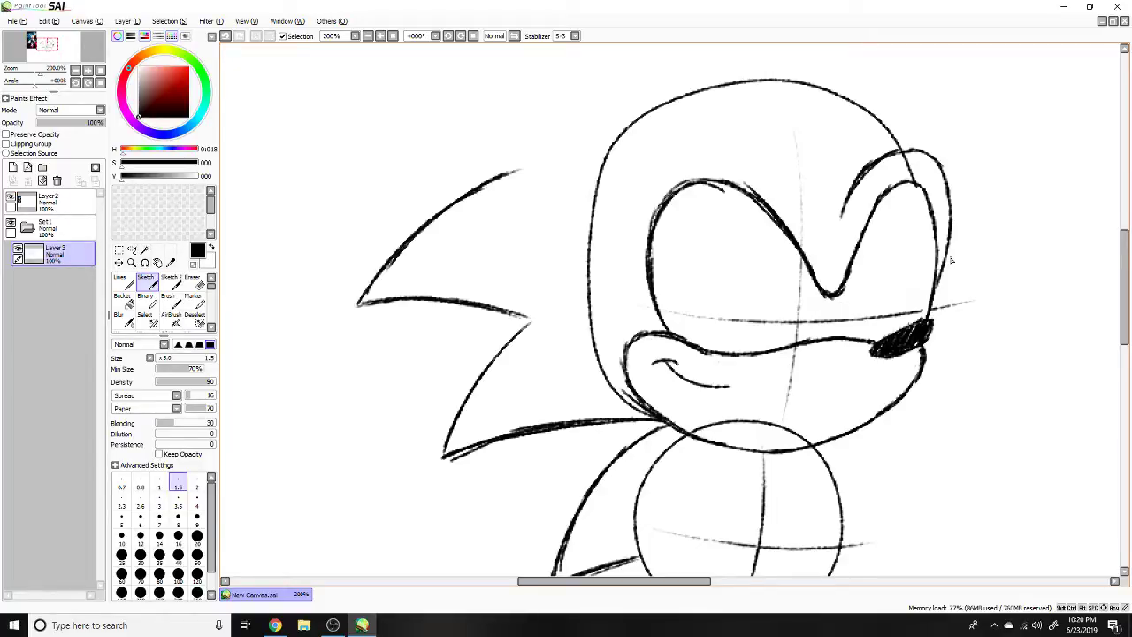
Step: Erase the part of the head outline that overlaps the brow ridge above the right eye
scroll(312, 239, up, 1)
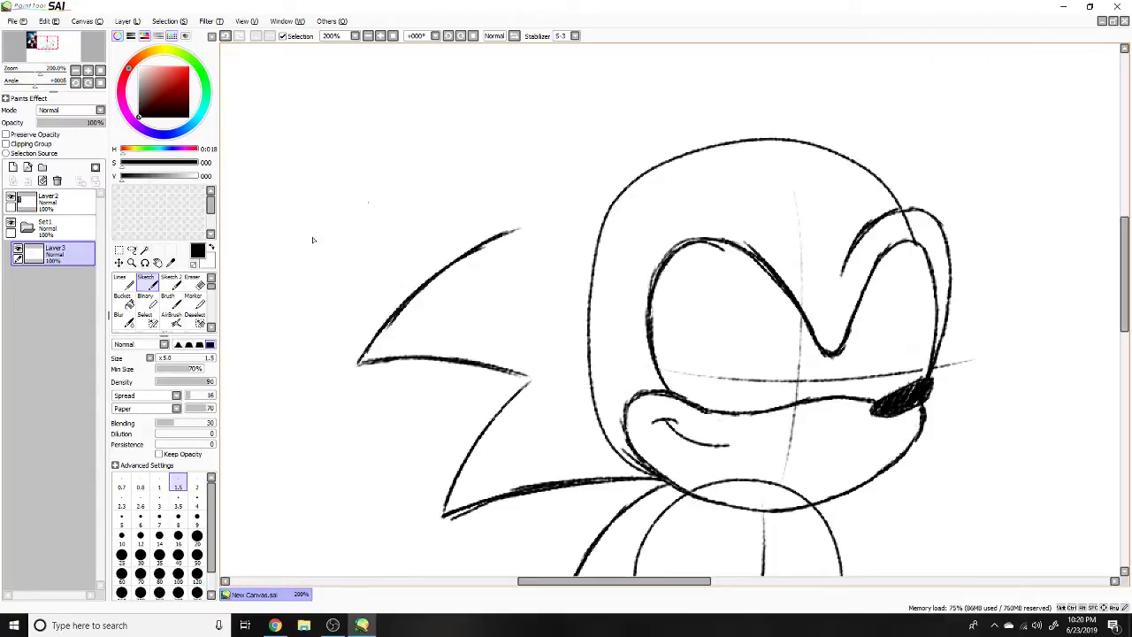
key(e)
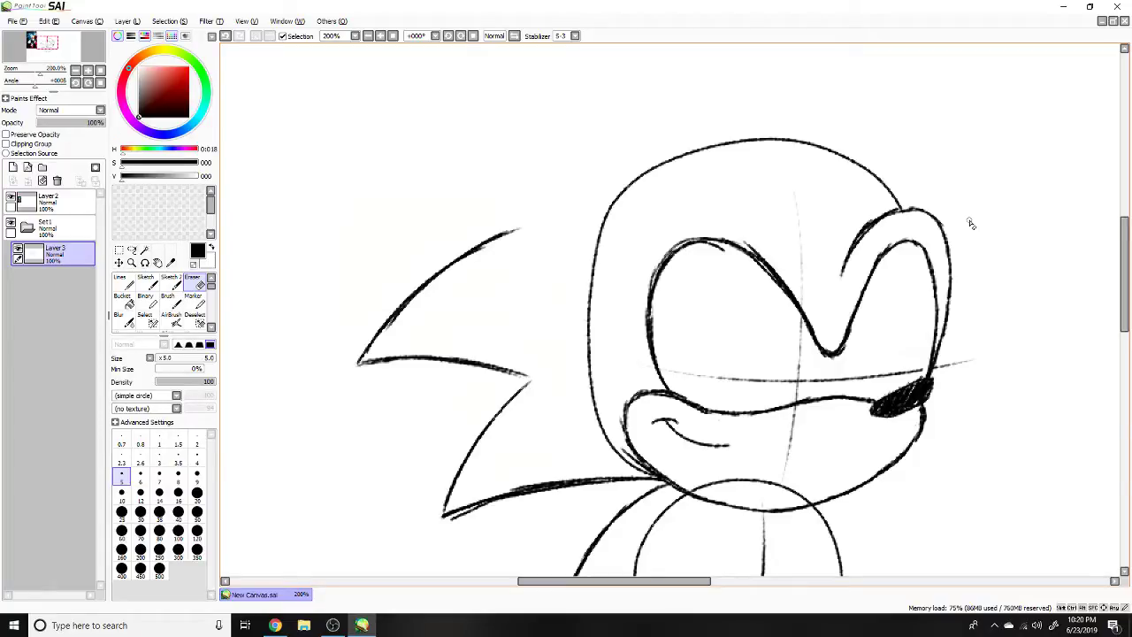
mouse_move(667, 581)
mouse_down()
mouse_move(559, 594)
mouse_move(698, 601)
mouse_up()
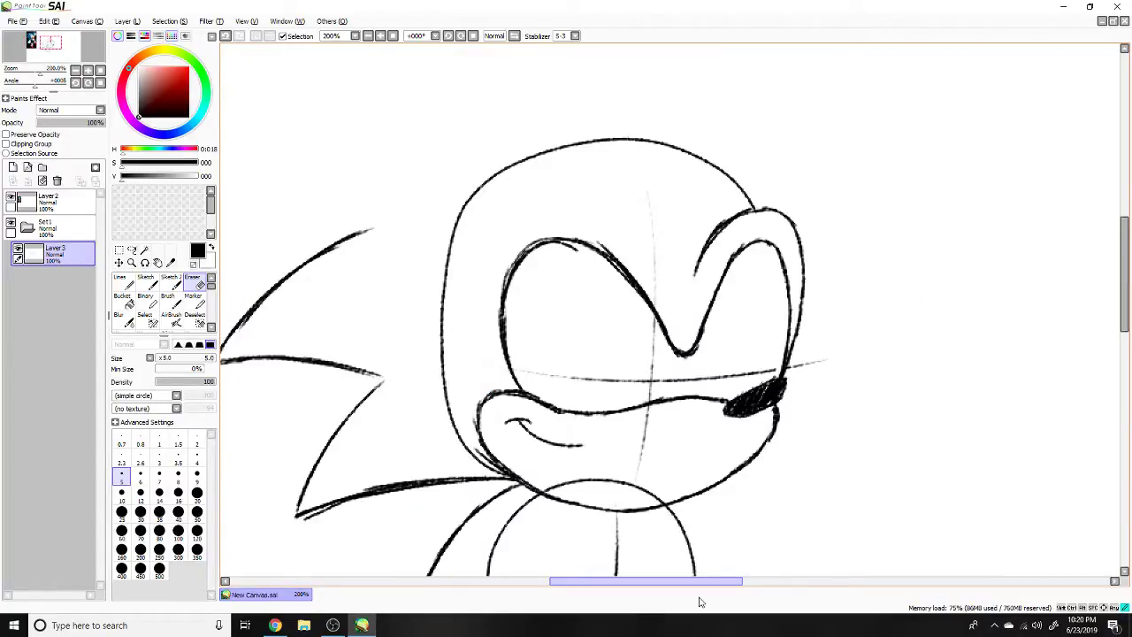
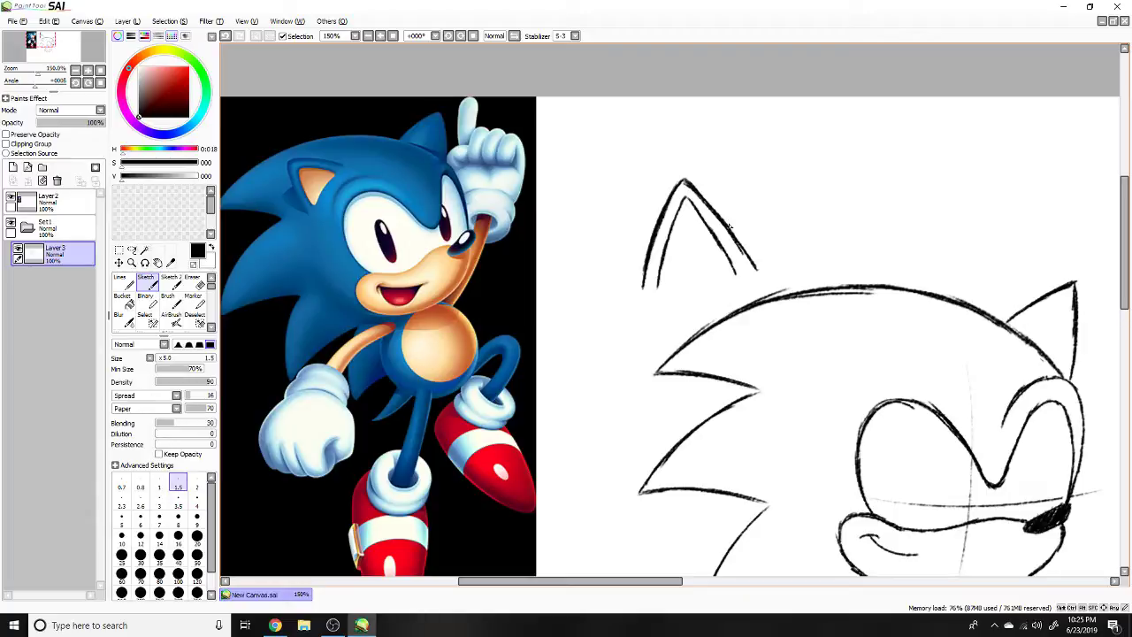
Step: Sketch the left ear's inner triangle, select the whole ear above the quills and transform it into place on the head
drag(644, 287, 735, 274)
key(m)
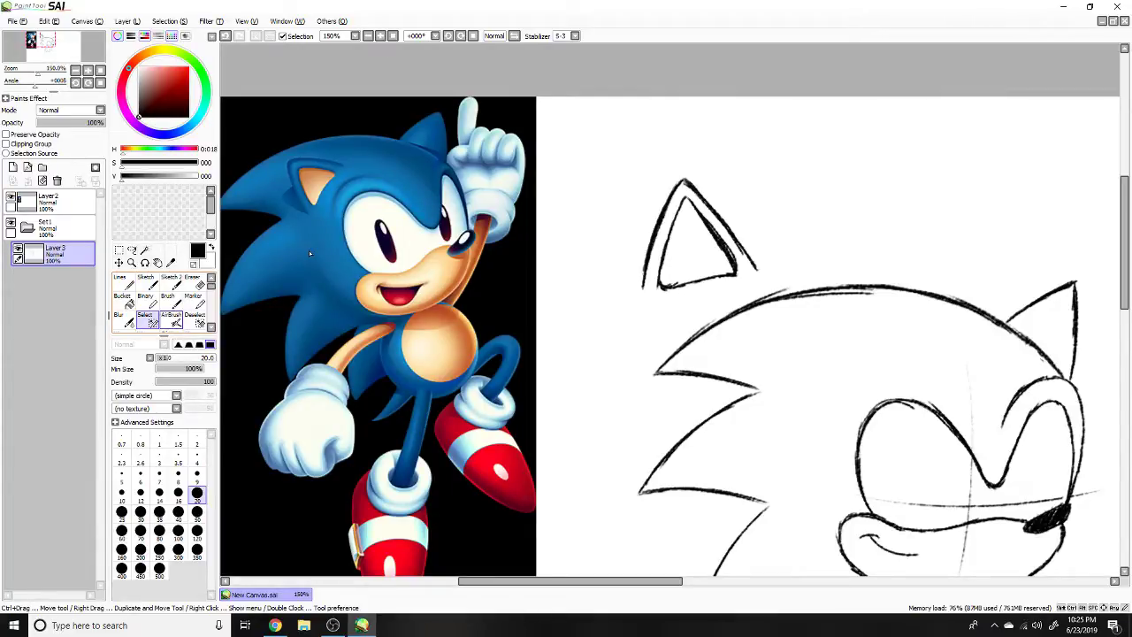
key(ctrl+t)
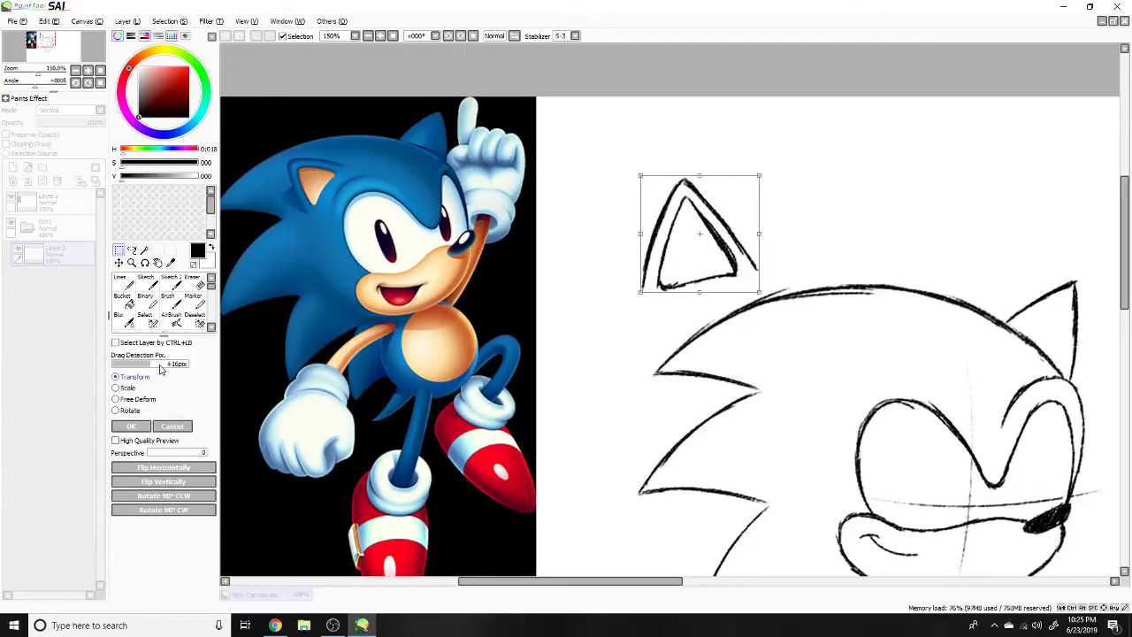
key(Return)
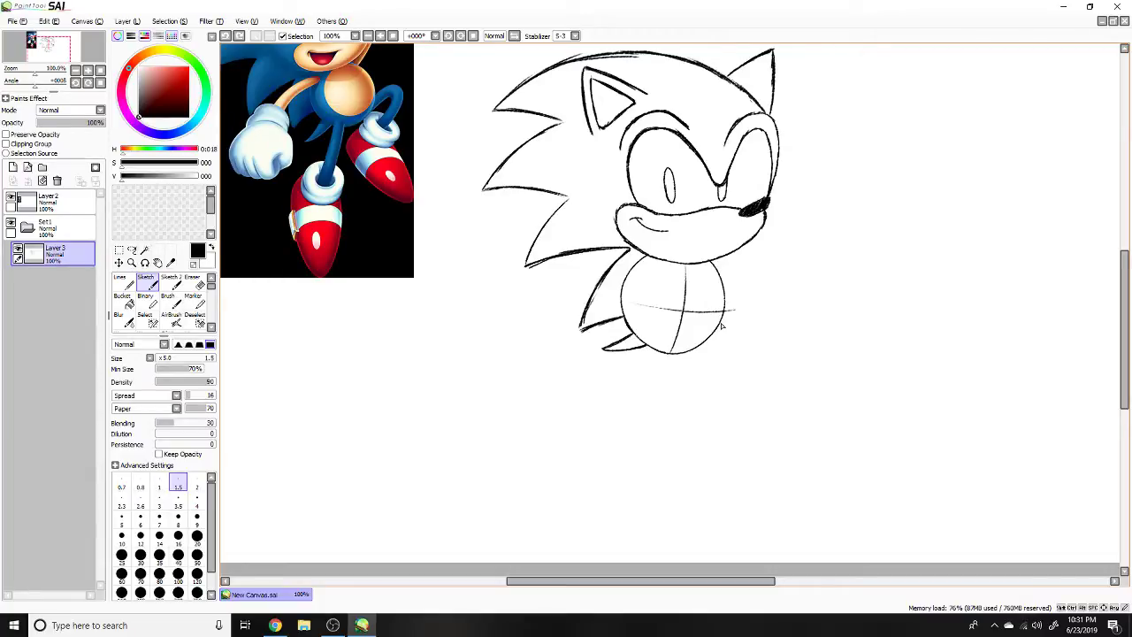
Step: Sketch a closed circle to the right of the body, select it and transform it for use as the belly
drag(738, 309, 739, 323)
scroll(739, 323, up, 2)
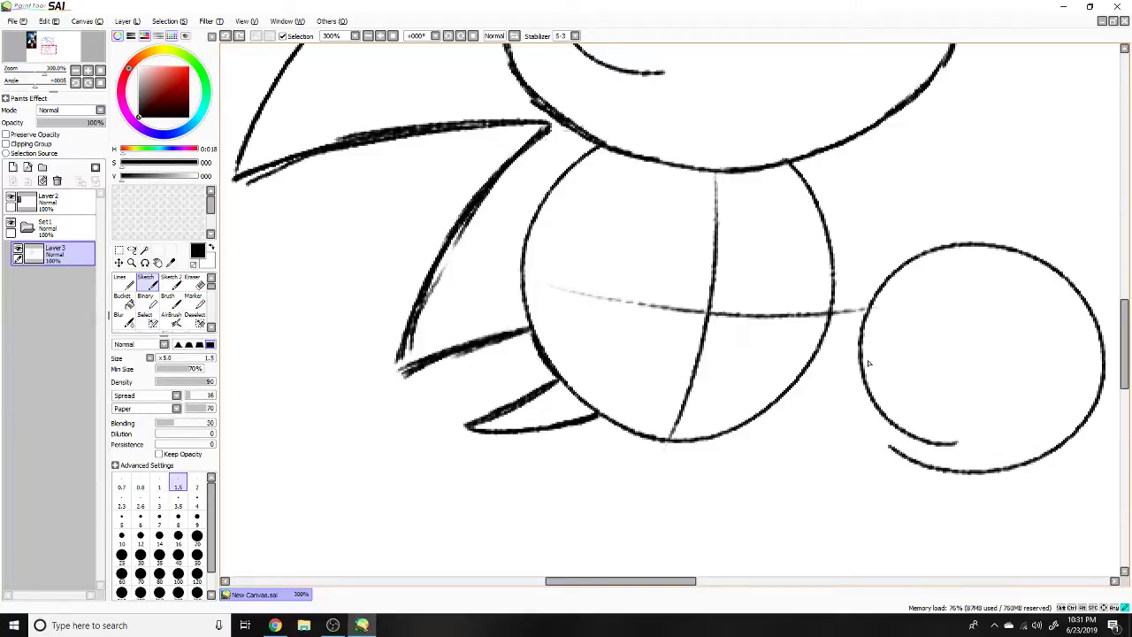
key(ctrl+t)
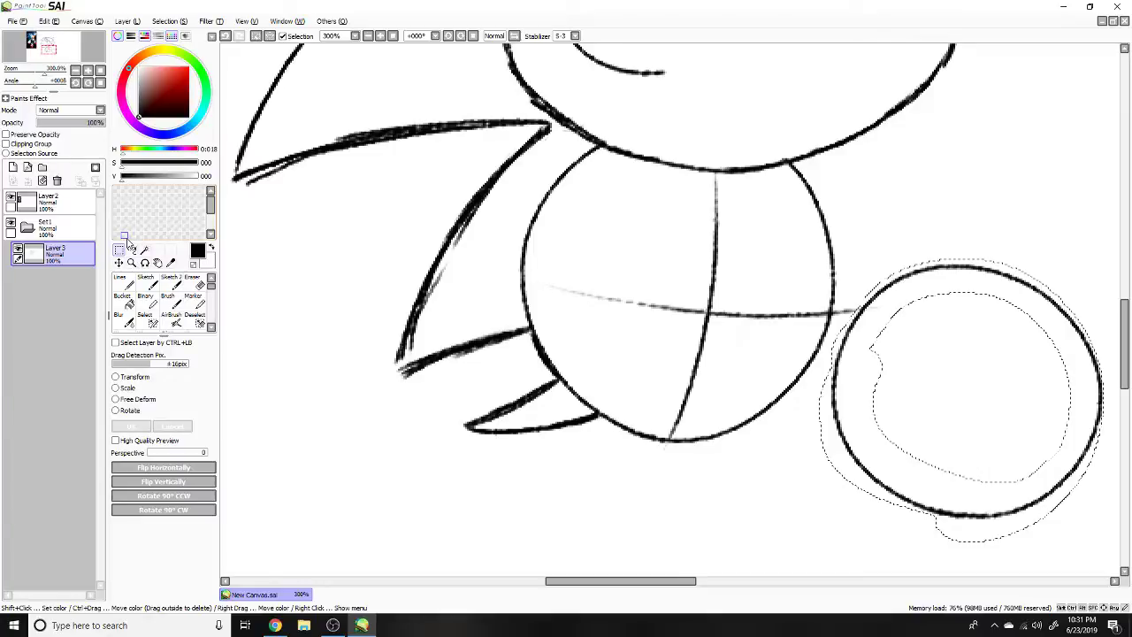
click(139, 378)
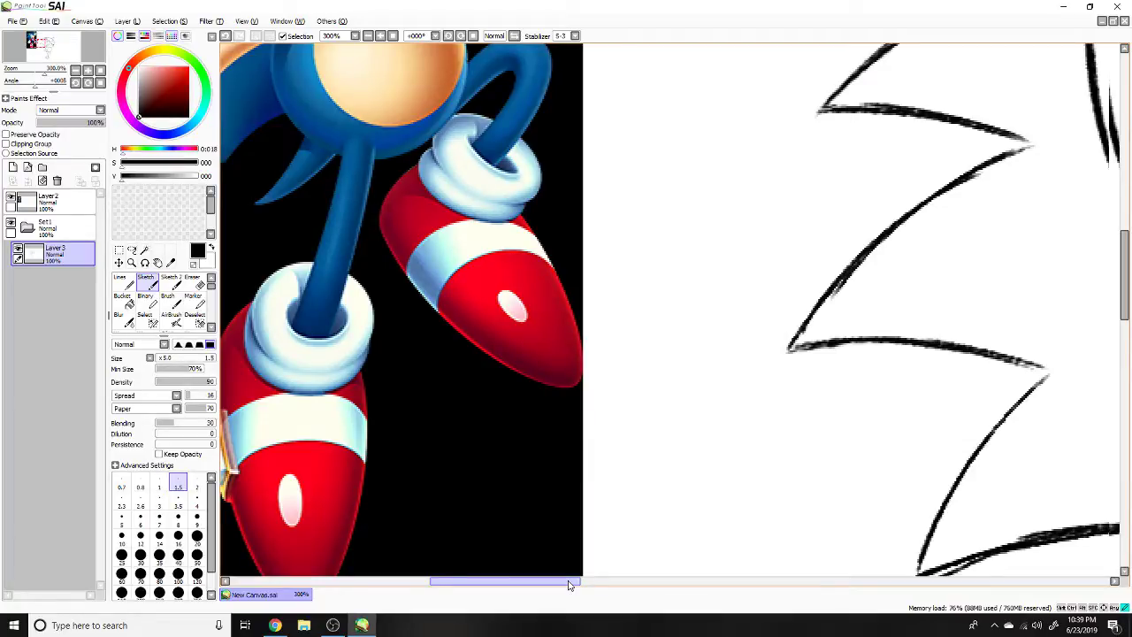
Step: Transform the selected left leg and its sock cuff, shifting them slightly up and to the left
key(ctrl+alt+0)
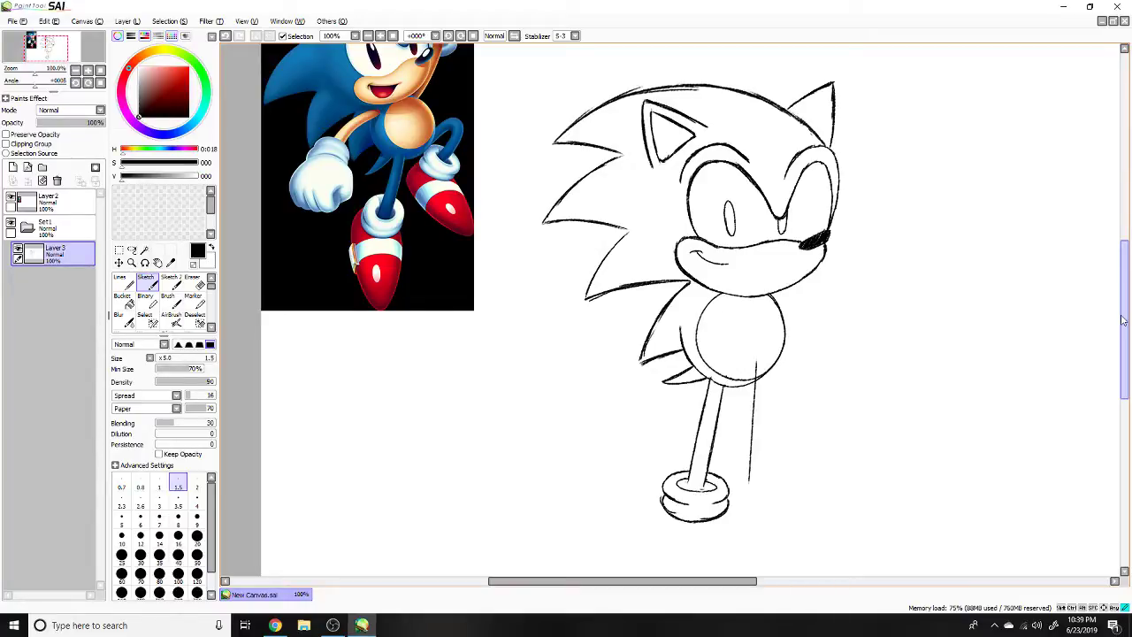
scroll(571, 413, up, 4)
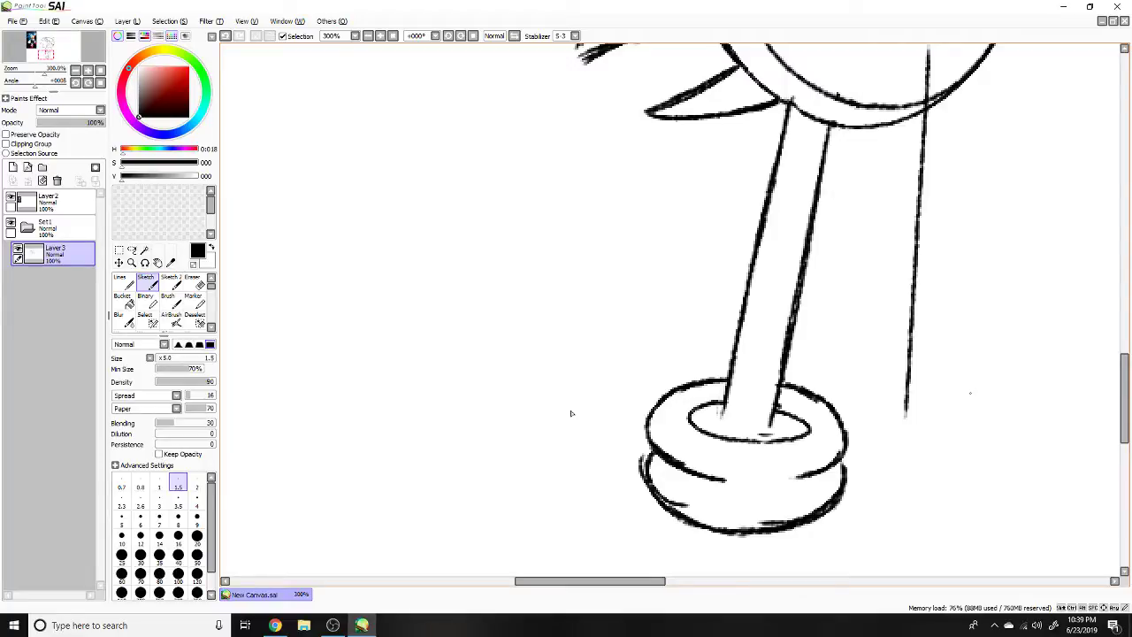
scroll(571, 413, up, 1)
key(ctrl+t)
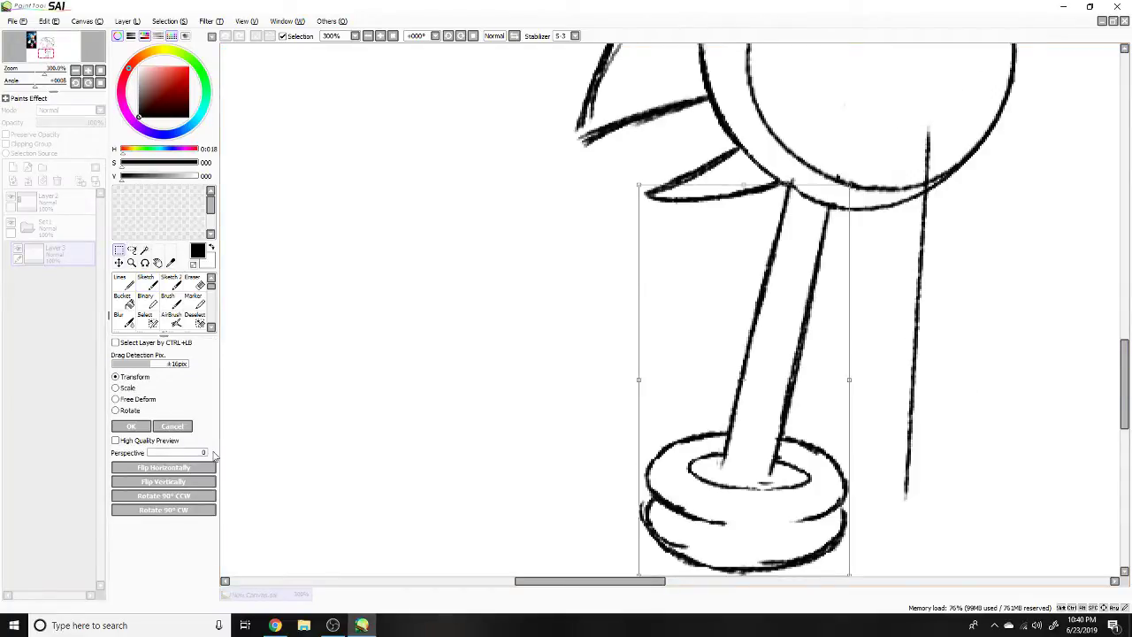
drag(695, 516, 689, 511)
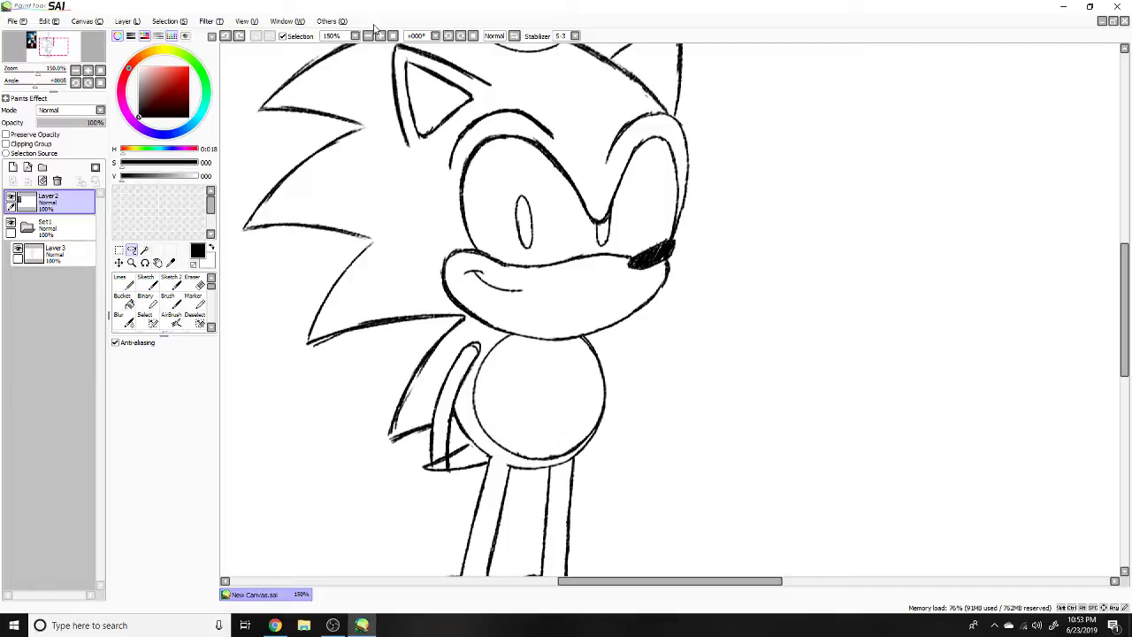
Step: Paste a copy of the reference's gloved arm beside the sketched arm and undo the cuff oval drawn at the wrist
key(ctrl+v)
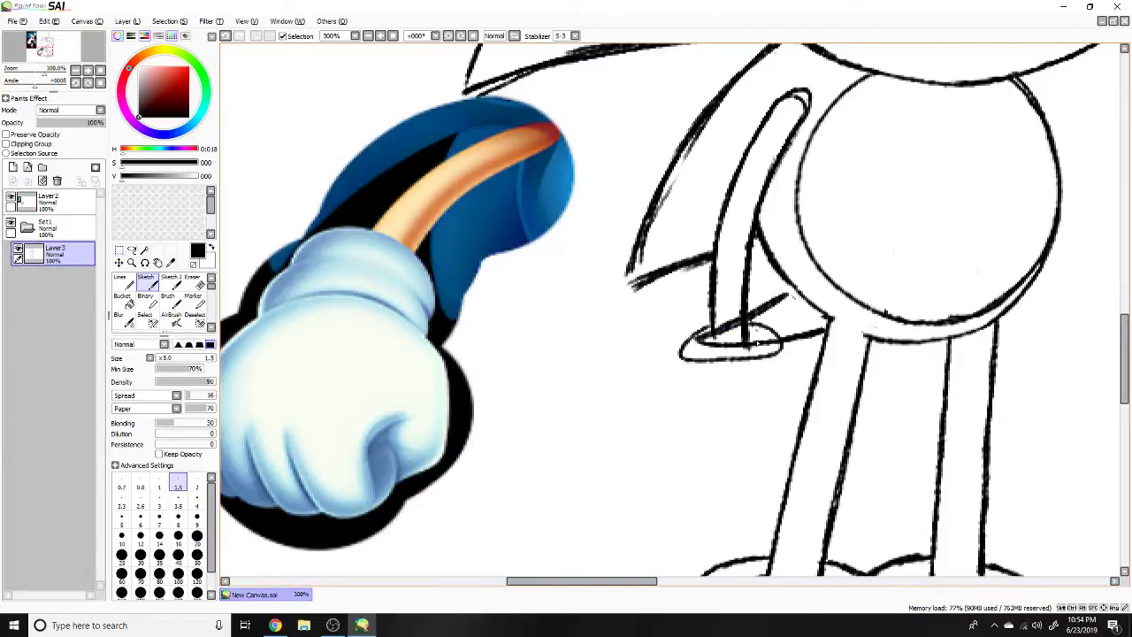
key(ctrl+z)
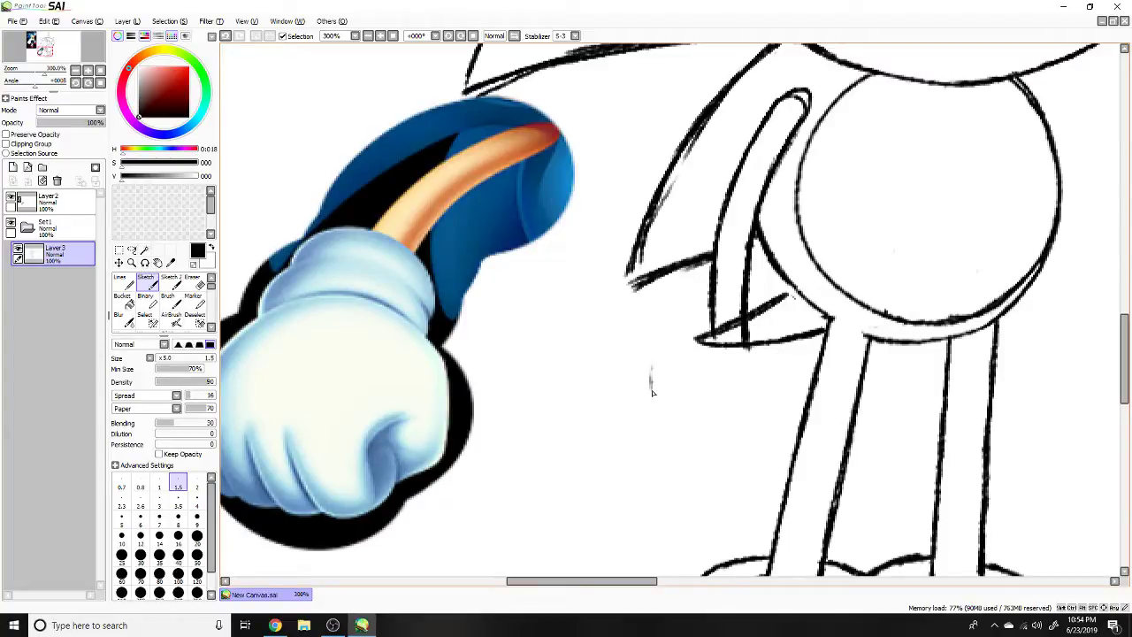